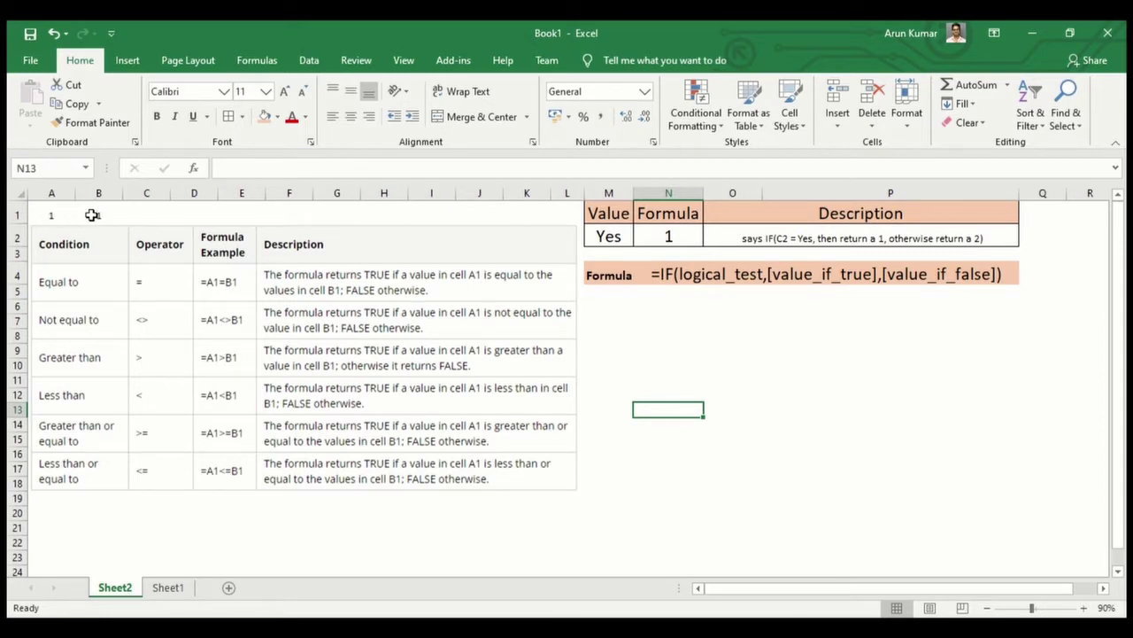
- Enter a formula in C1 that tests whether A1 is equal to B1
{"action": "left_click", "coordinate": [145, 210]}
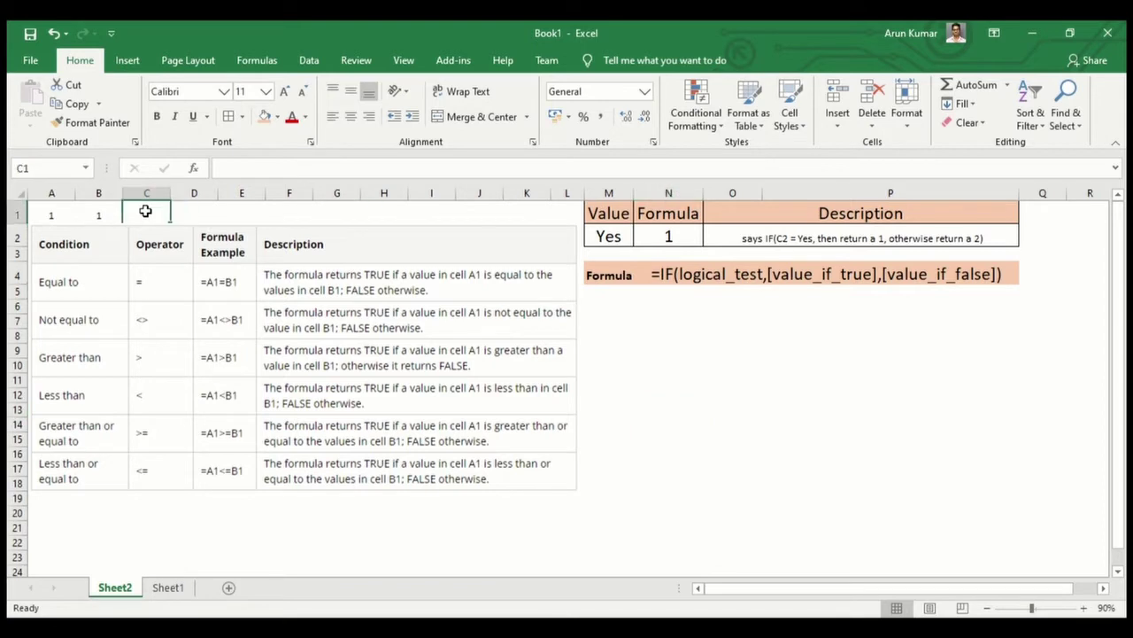
{"action": "type", "text": "+"}
{"action": "key", "text": "Left"}
{"action": "key", "text": "Left"}
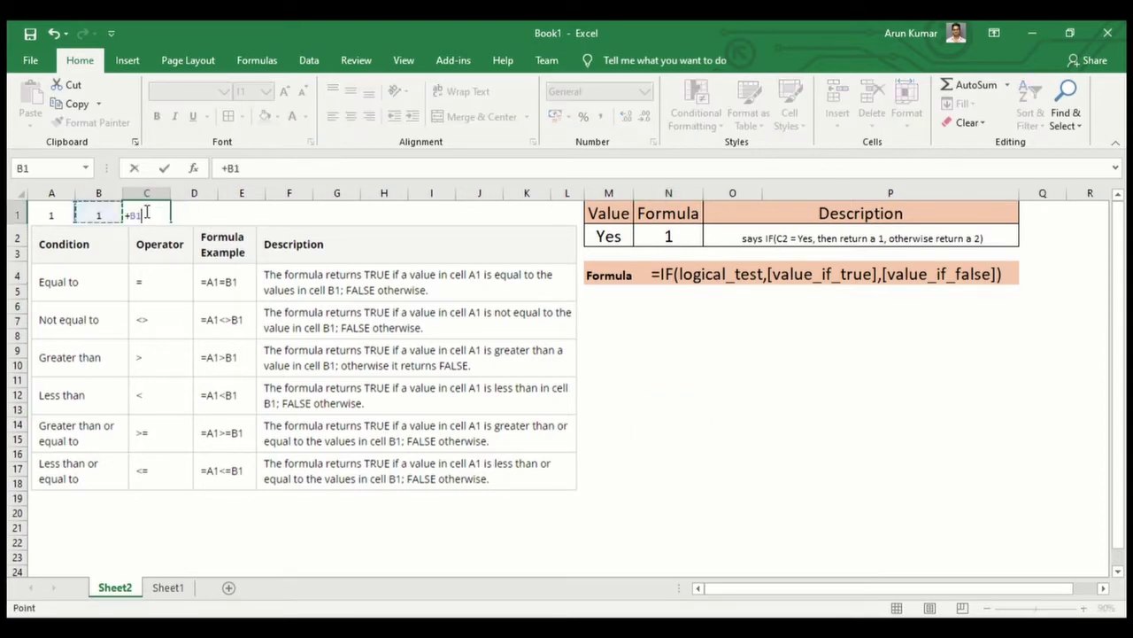
{"action": "type", "text": "="}
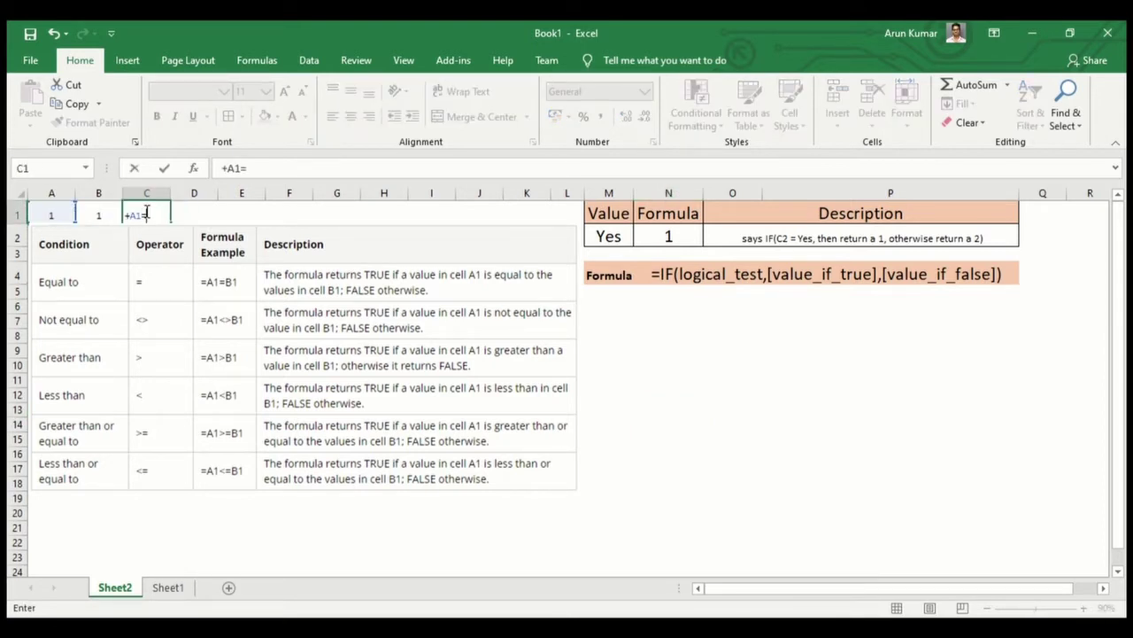
{"action": "key", "text": "Left"}
{"action": "key", "text": "Return"}
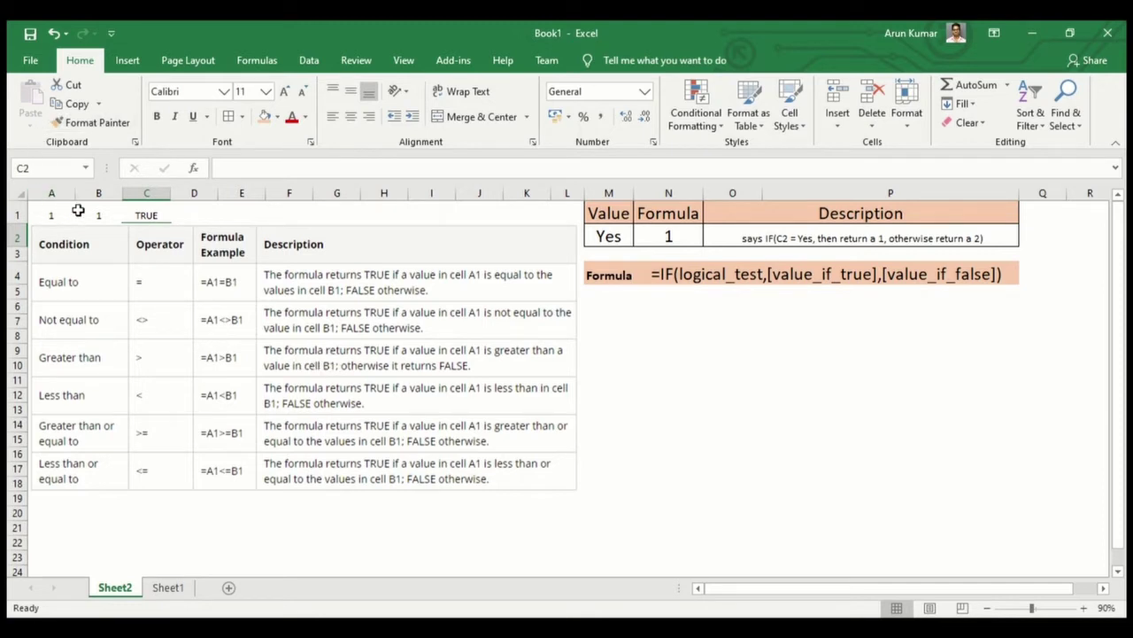
- Change the comparison operator in the C1 formula to > so it tests A1>B1
{"action": "left_click", "coordinate": [144, 215]}
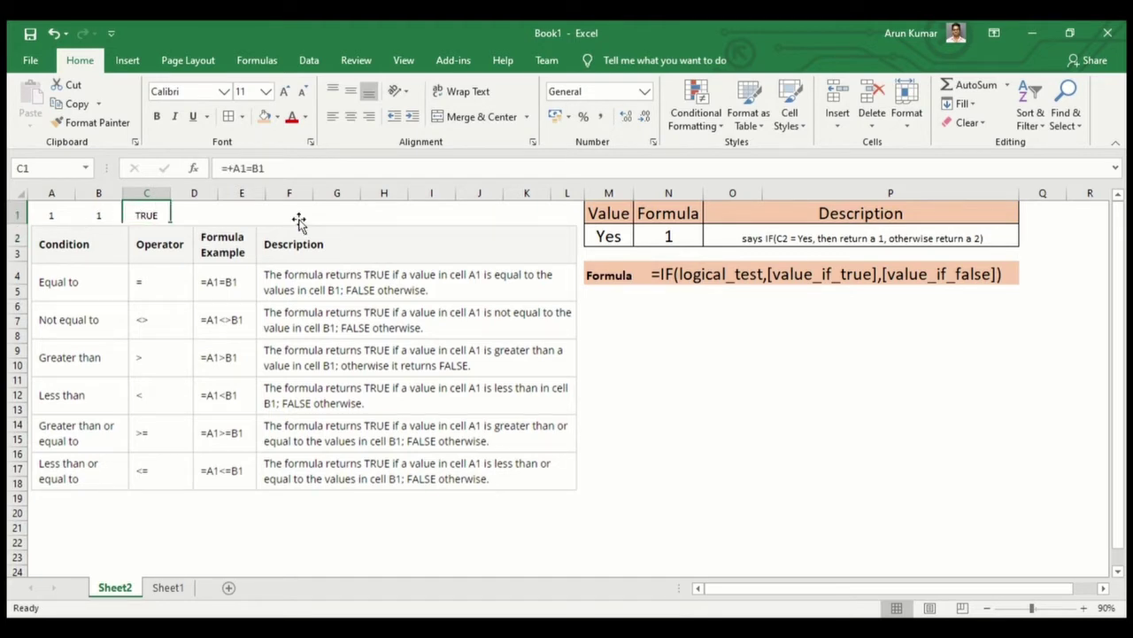
{"action": "key", "text": "F2"}
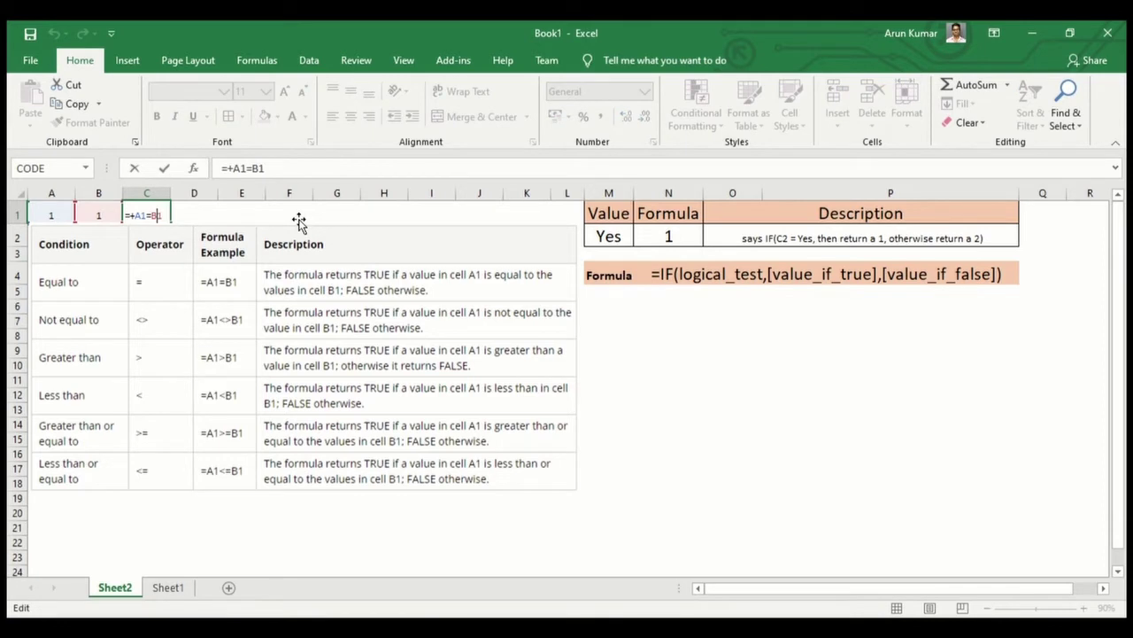
{"action": "key", "text": "Left"}
{"action": "key", "text": "Left"}
{"action": "key", "text": "BackSpace"}
{"action": "type", "text": ">"}
{"action": "key", "text": "Return"}
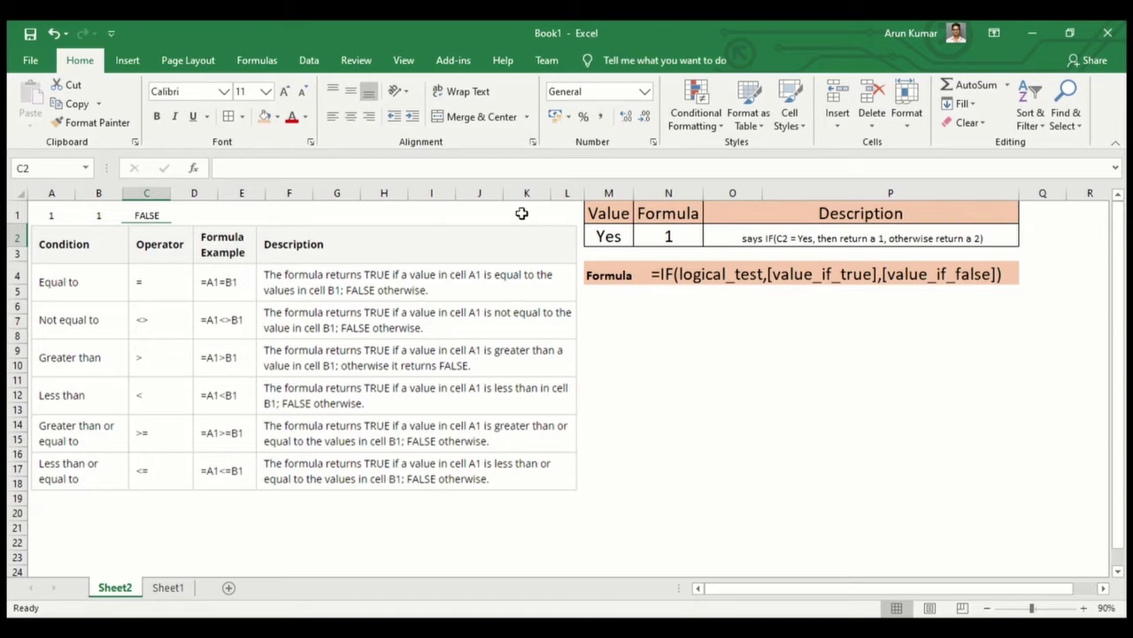
- Correct the cell reference in the O2 description so it reads IF(M2 = Yes, then return a 1, otherwise return a 2)
{"action": "left_click", "coordinate": [614, 237]}
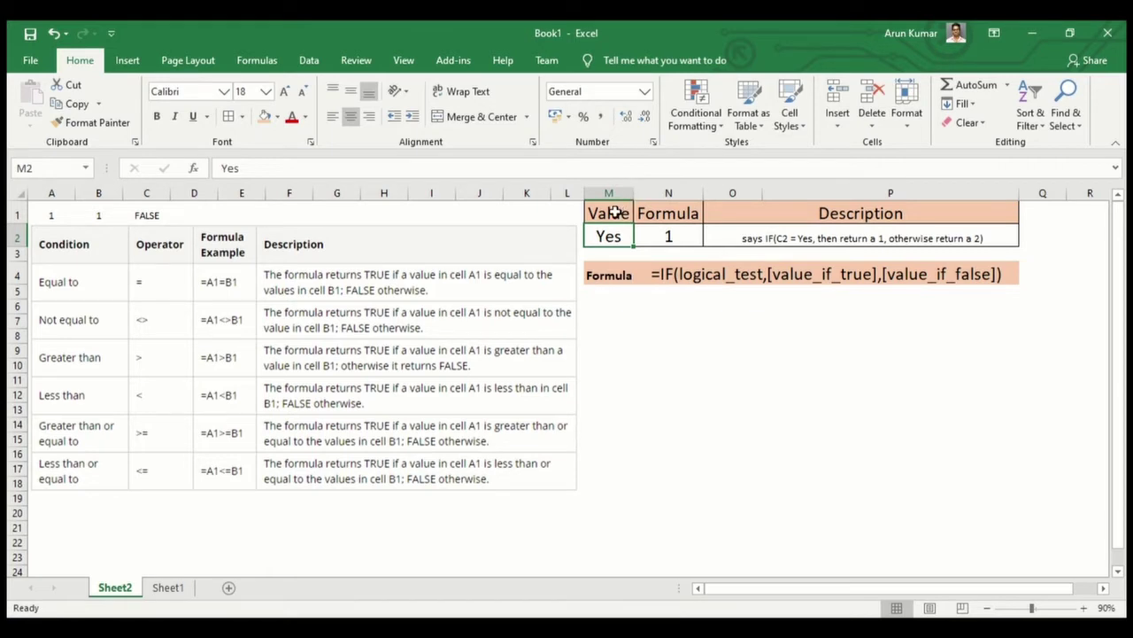
{"action": "left_click", "coordinate": [674, 233]}
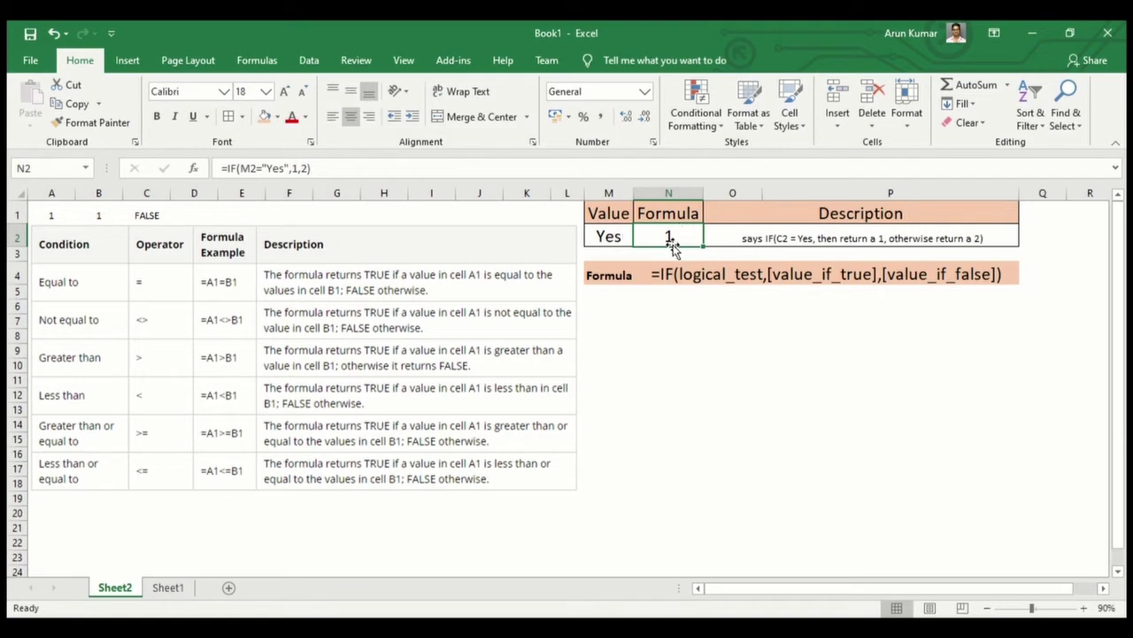
{"action": "double_click", "coordinate": [786, 240]}
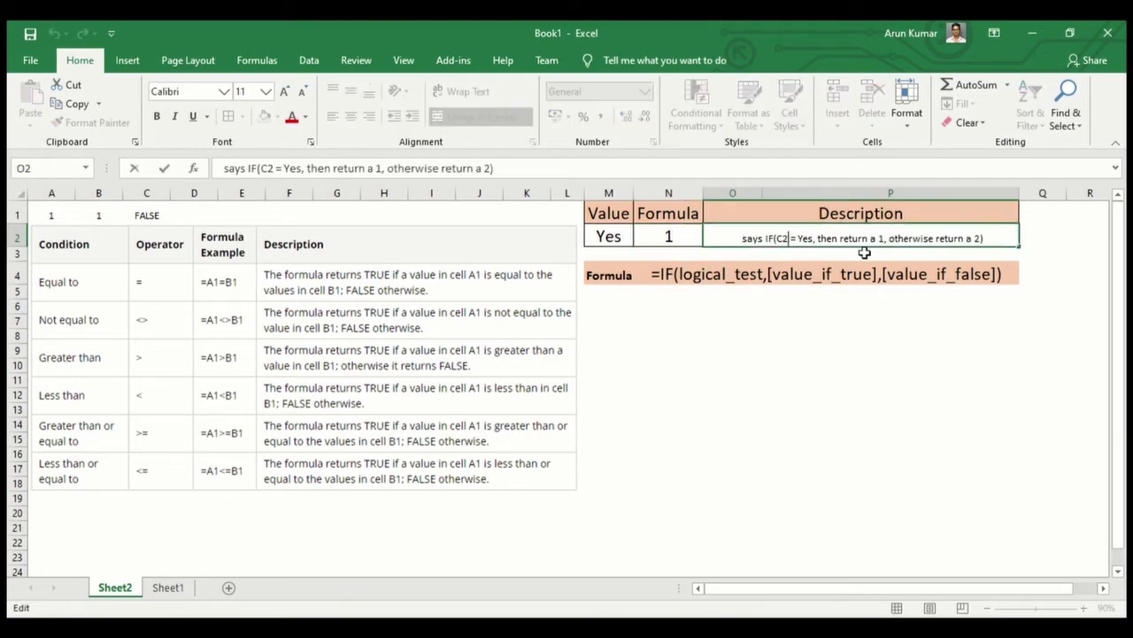
{"action": "key", "text": "BackSpace"}
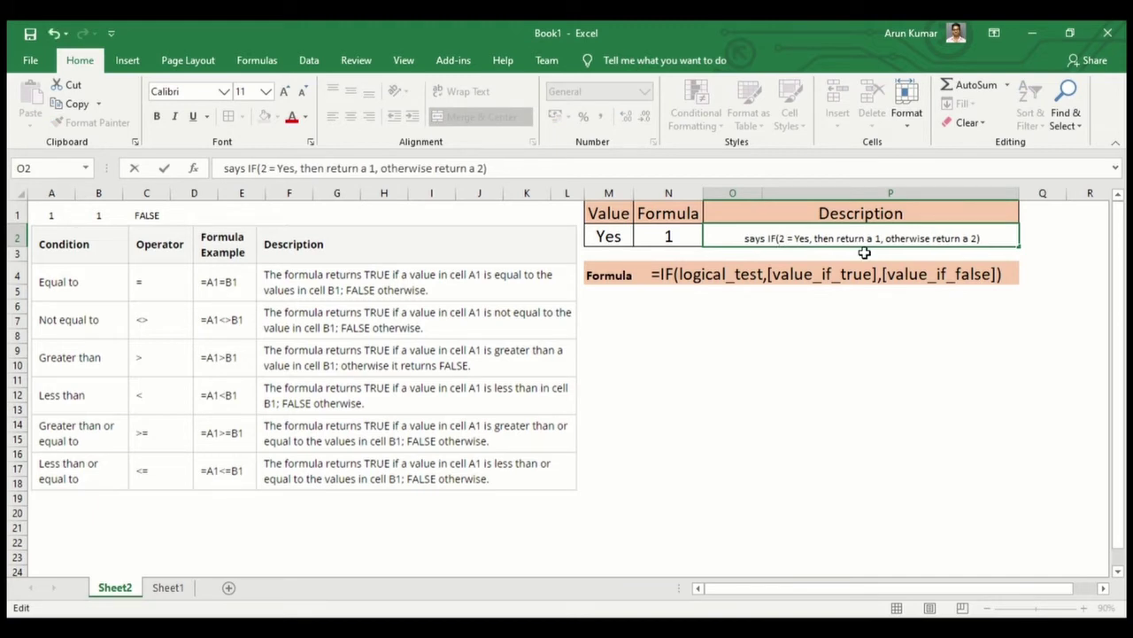
{"action": "type", "text": "M"}
{"action": "key", "text": "Return"}
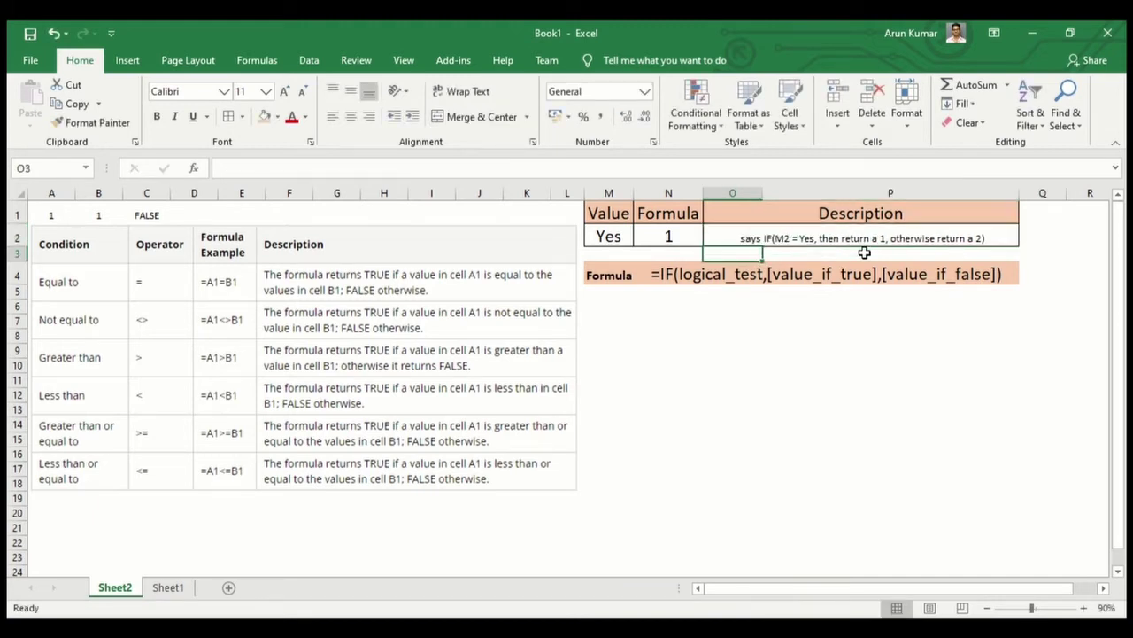
{"action": "key", "text": "Up"}
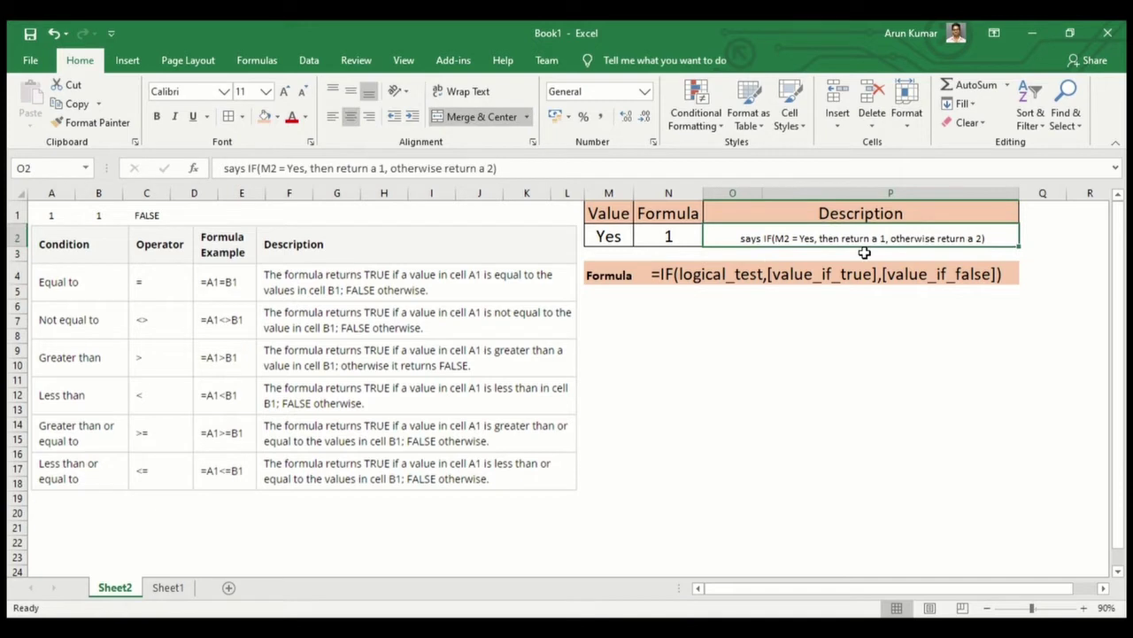
- Check the IF formula in N2 and replace the value in M2 with hjh to test it
{"action": "left_click", "coordinate": [669, 234]}
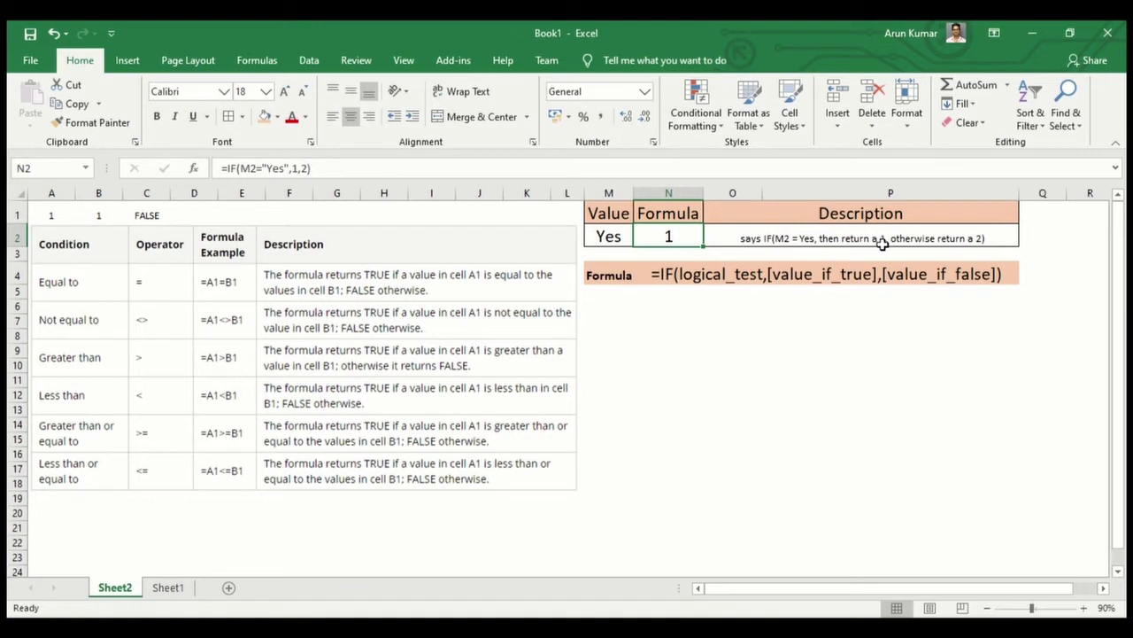
{"action": "left_click", "coordinate": [601, 236]}
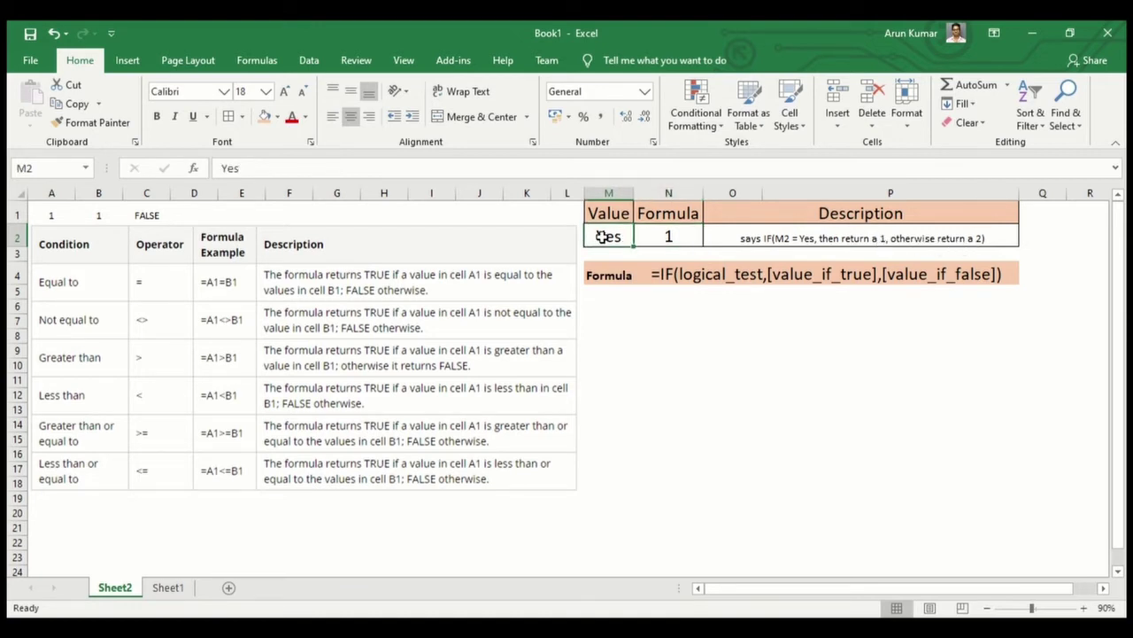
{"action": "type", "text": "fjh"}
{"action": "key", "text": "Return"}
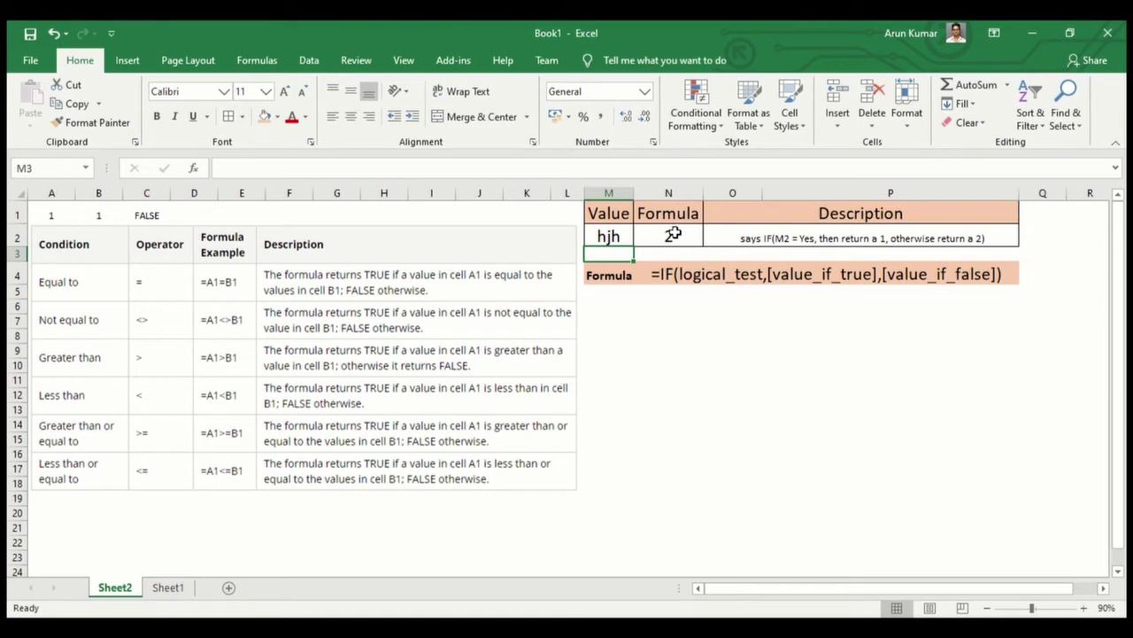
- Switch to Sheet1 and check the percentage formula in D2 under % of Mark/500
{"action": "left_click", "coordinate": [168, 587]}
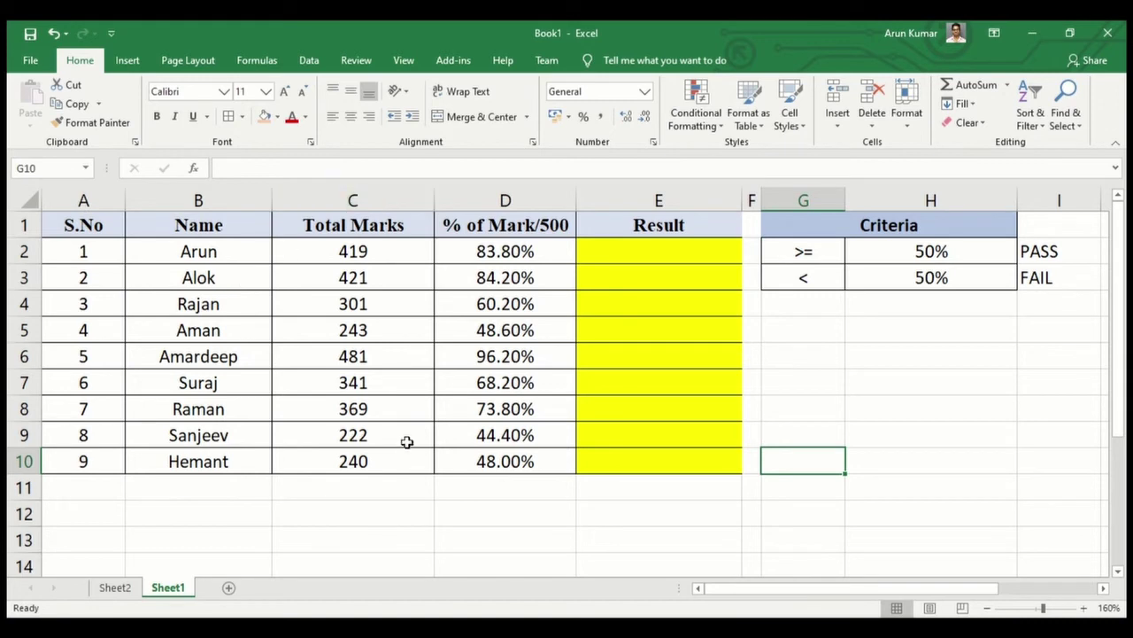
{"action": "left_click", "coordinate": [526, 221]}
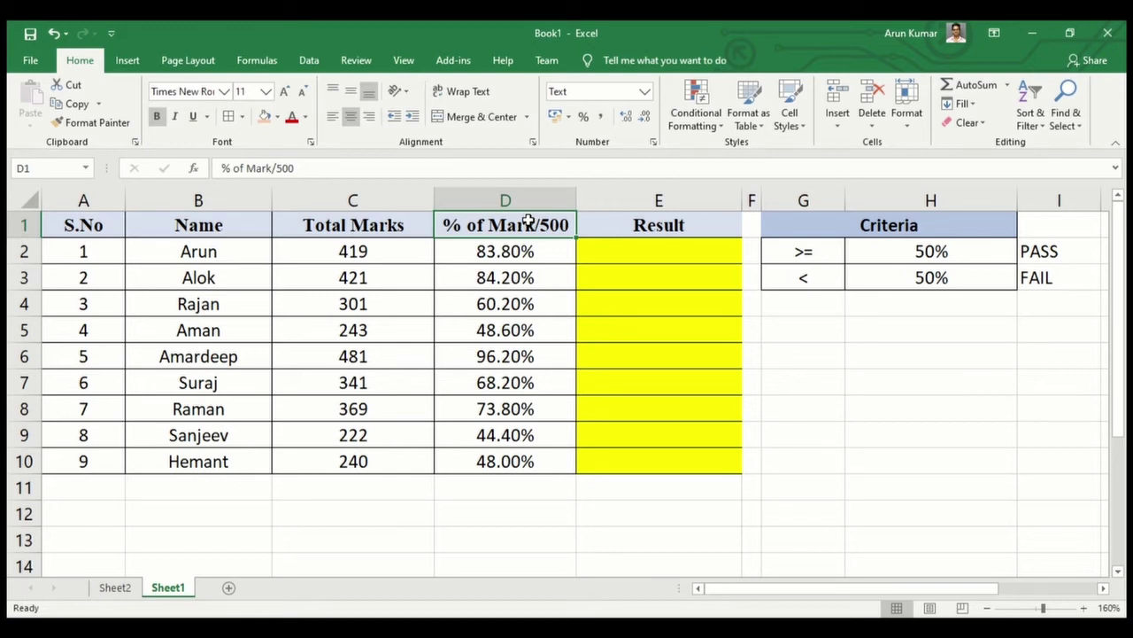
{"action": "key", "text": "Down"}
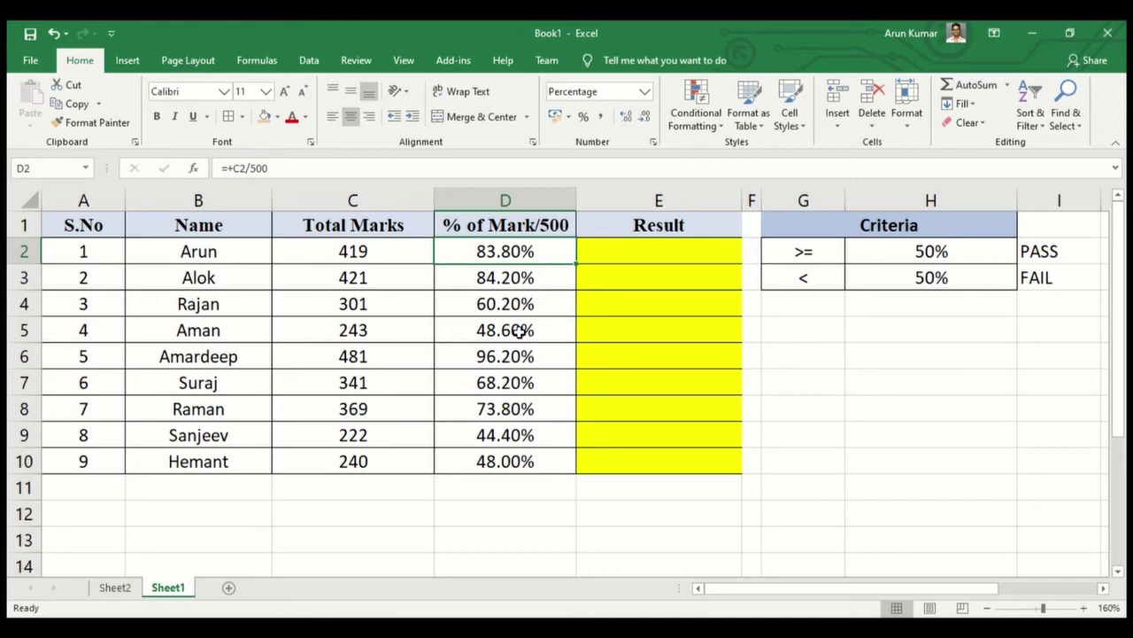
- Begin an IF formula in Result cell E2 with the logical test D2>=H2
{"action": "left_click", "coordinate": [649, 245]}
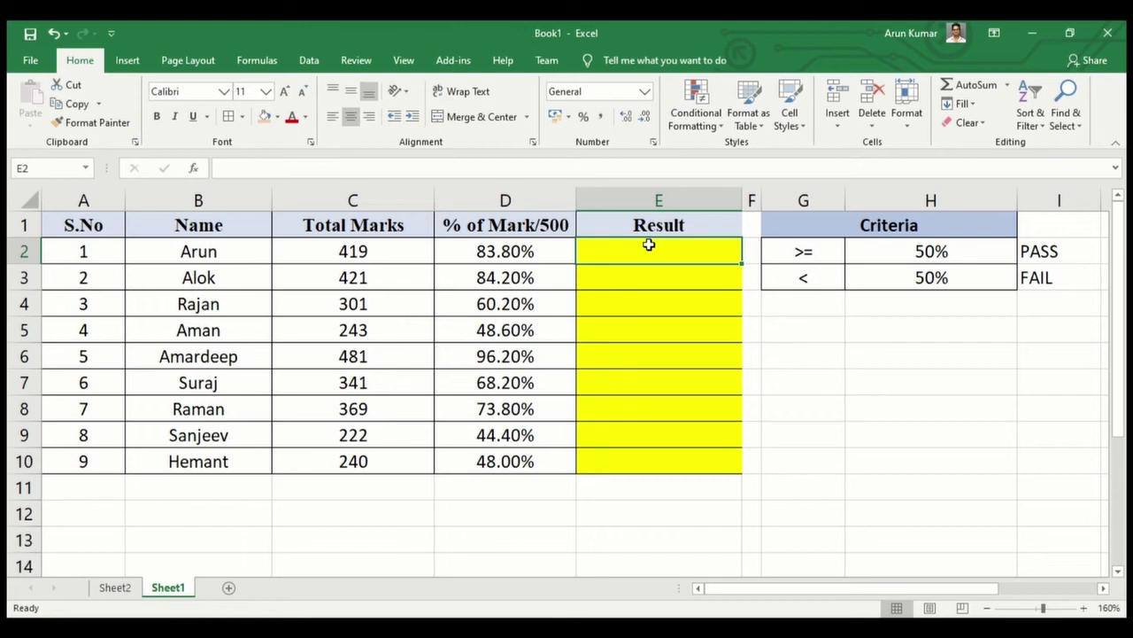
{"action": "type", "text": "+i"}
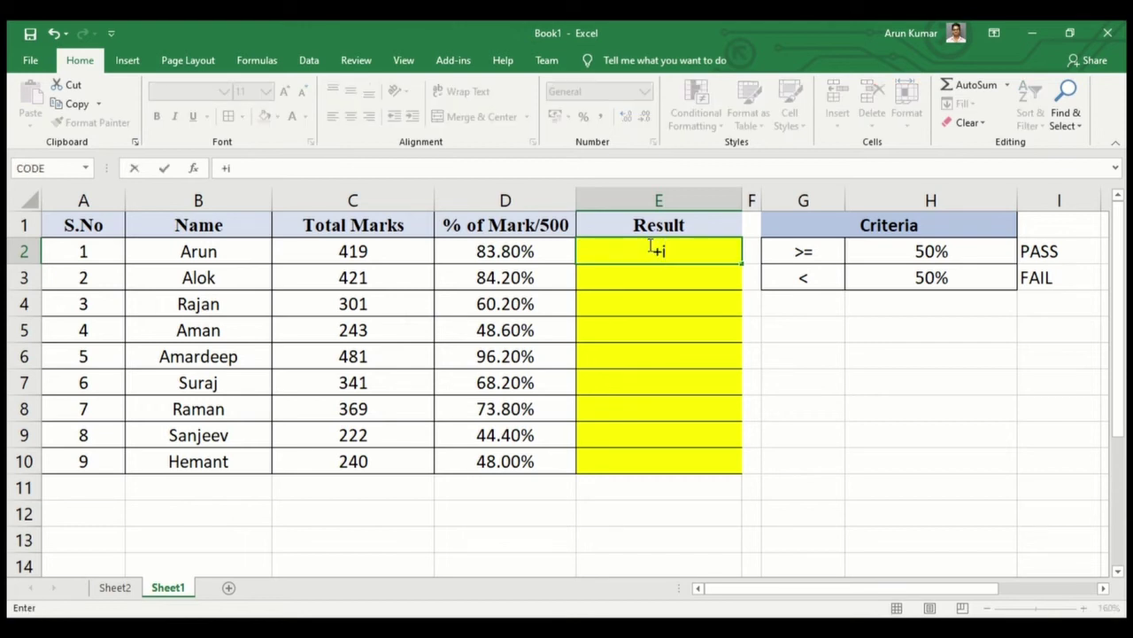
{"action": "type", "text": "f("}
{"action": "left_click", "coordinate": [524, 254]}
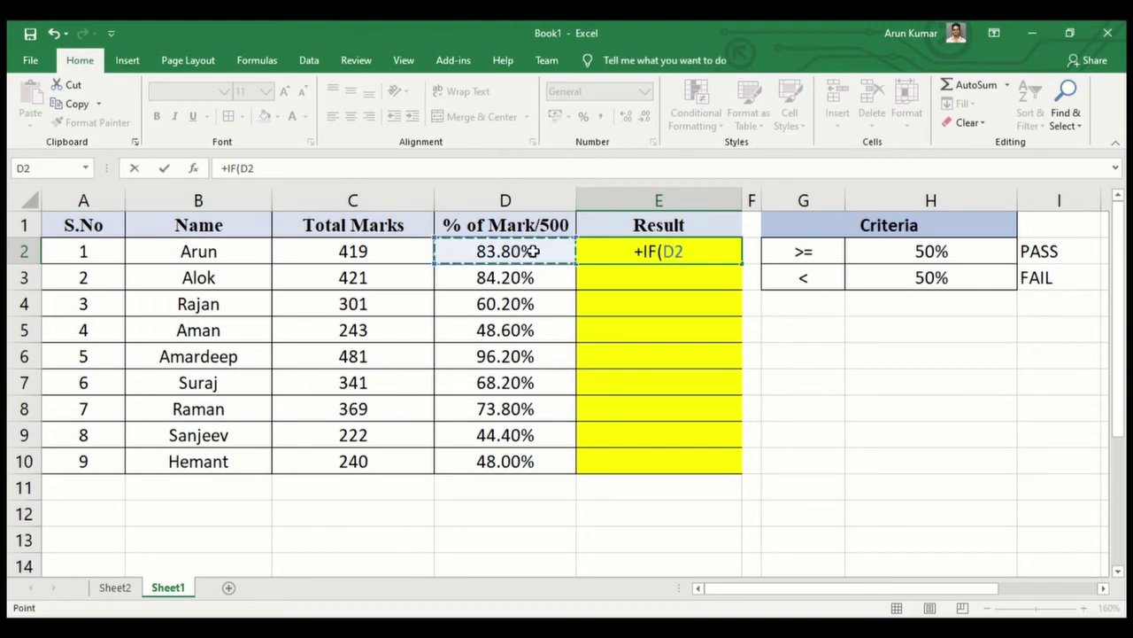
{"action": "type", "text": ">"}
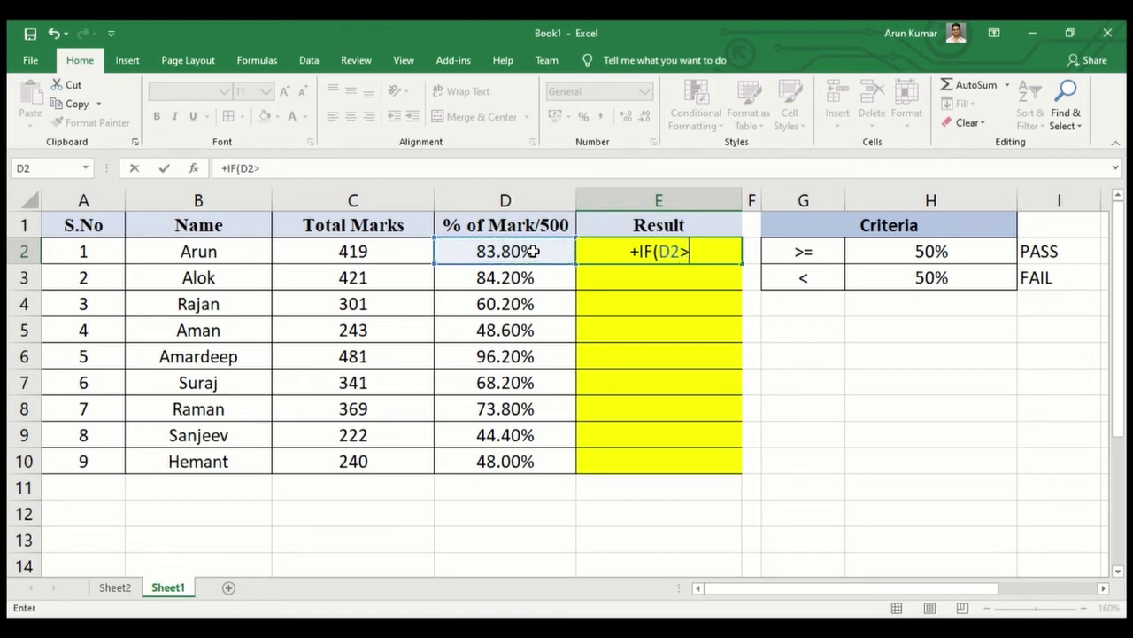
{"action": "type", "text": "="}
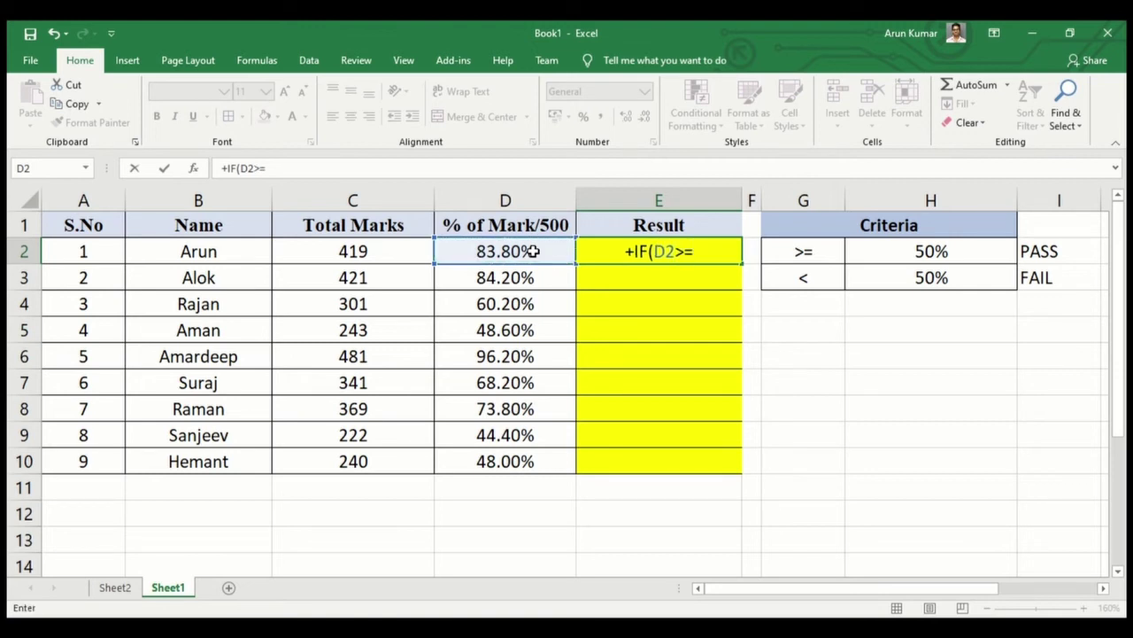
{"action": "left_click", "coordinate": [931, 253]}
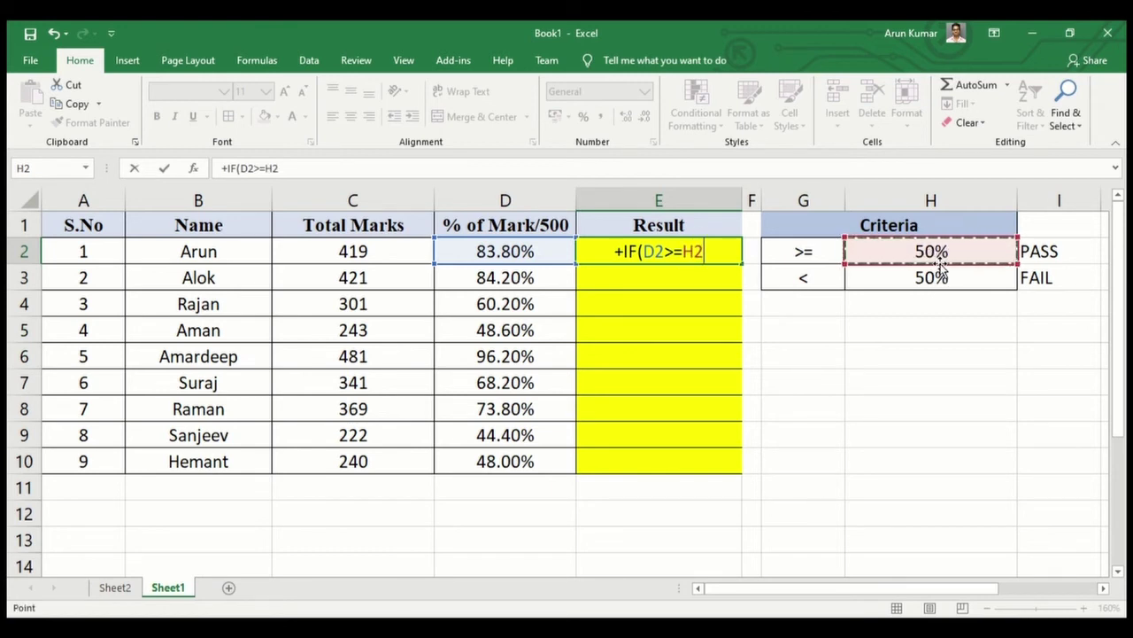
- Add "PASS" in double quotes as the value-if-true argument of the E2 formula
{"action": "type", "text": ",'"}
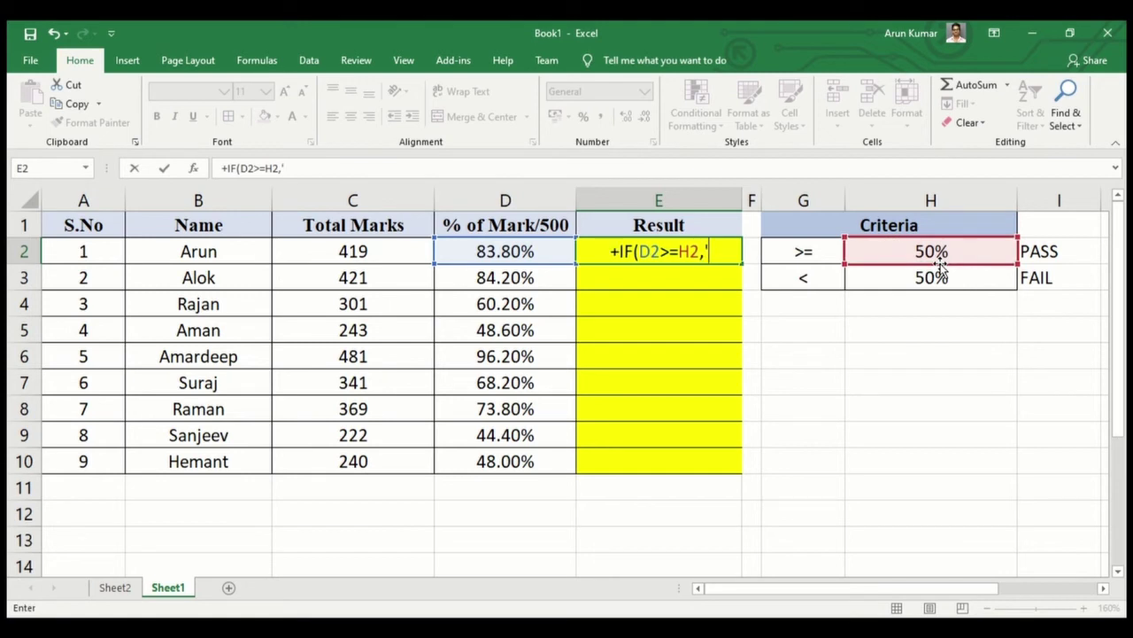
{"action": "type", "text": "P"}
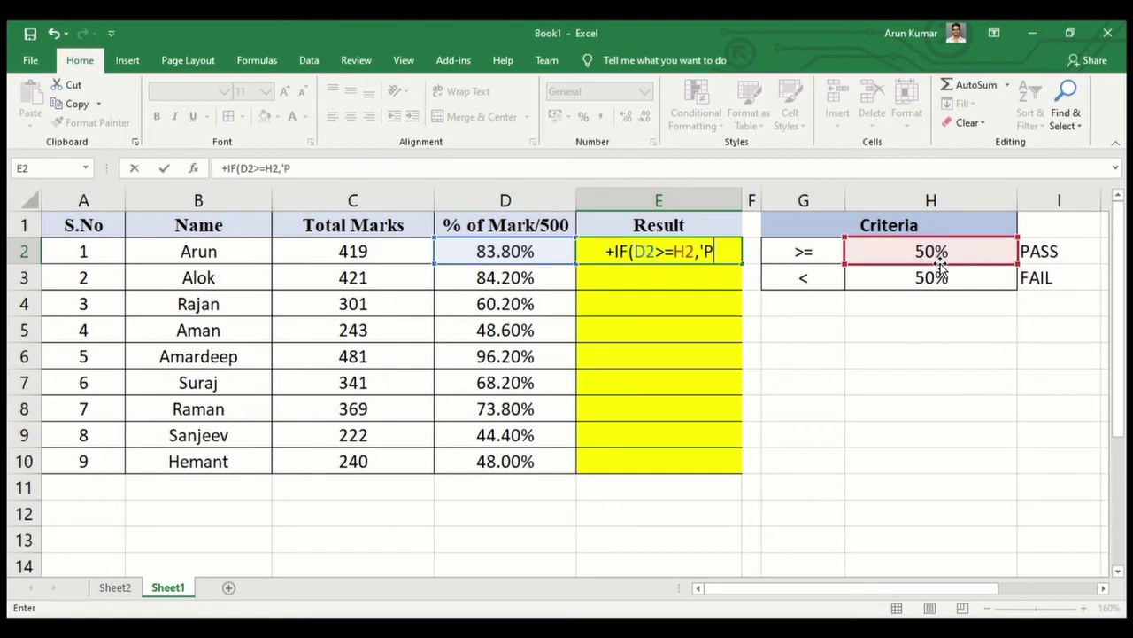
{"action": "type", "text": "ASS'"}
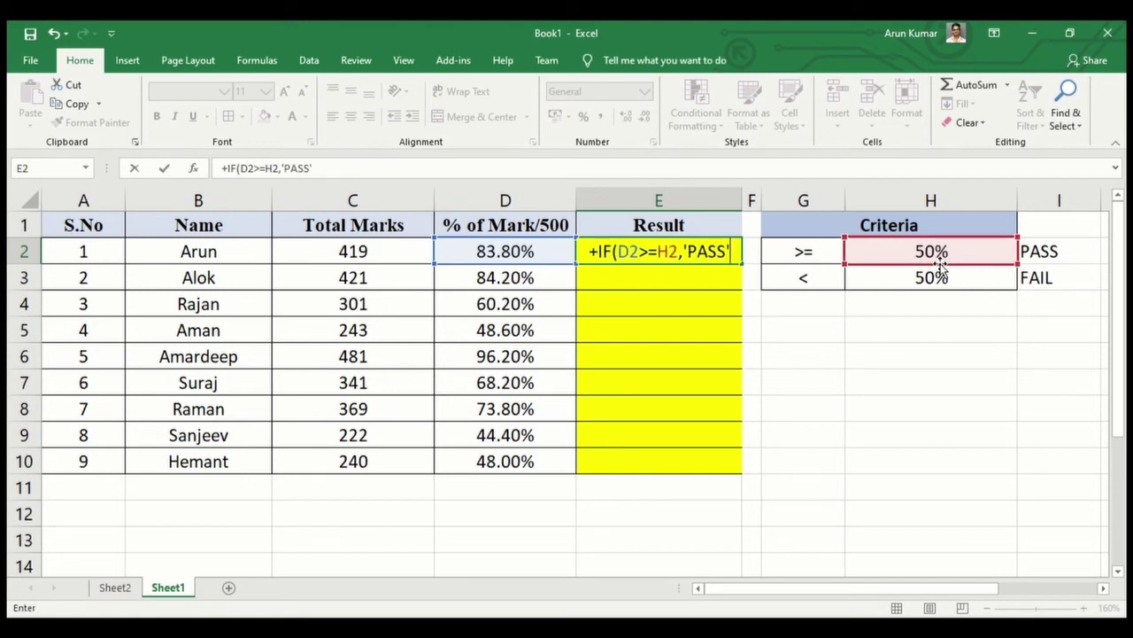
{"action": "key", "text": "BackSpace"}
{"action": "type", "text": "\""}
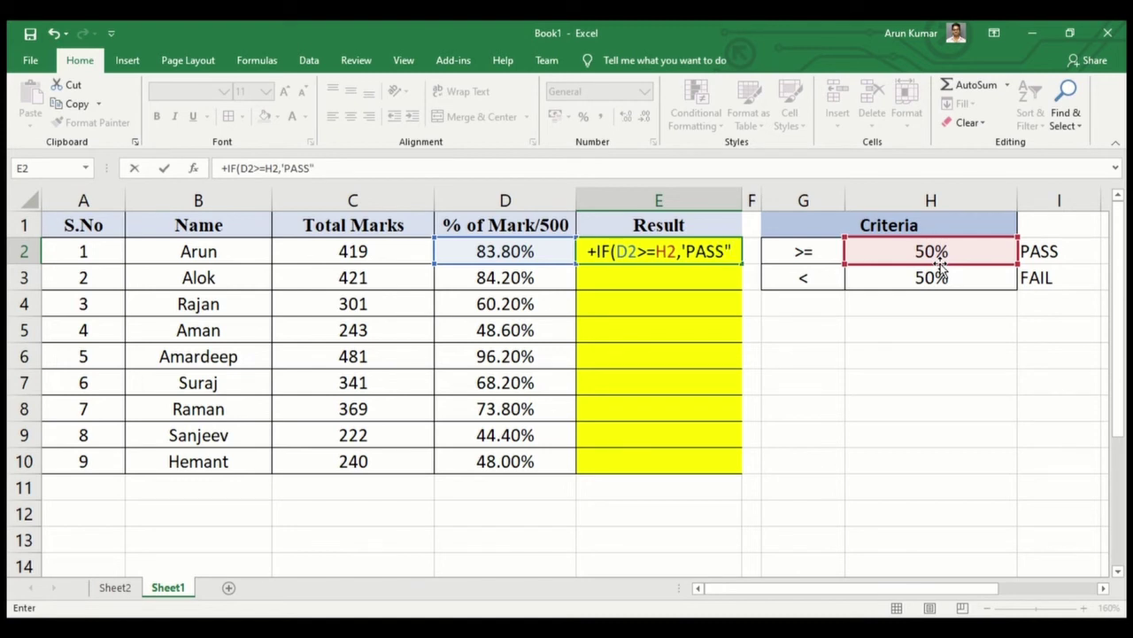
{"action": "key", "text": "Return"}
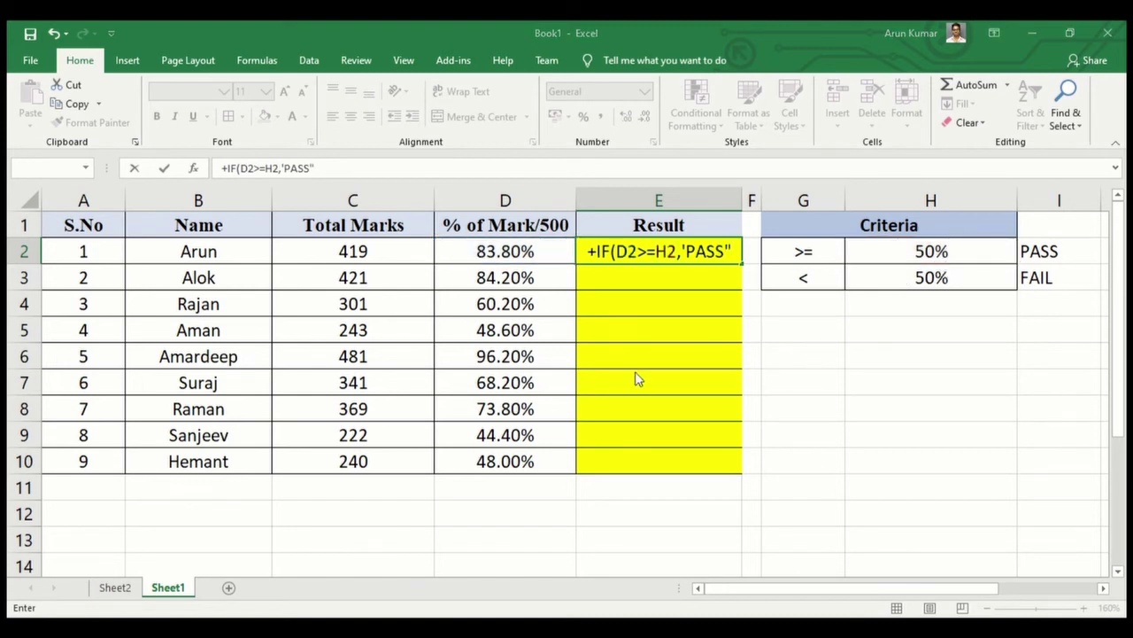
{"action": "left_click", "coordinate": [575, 398]}
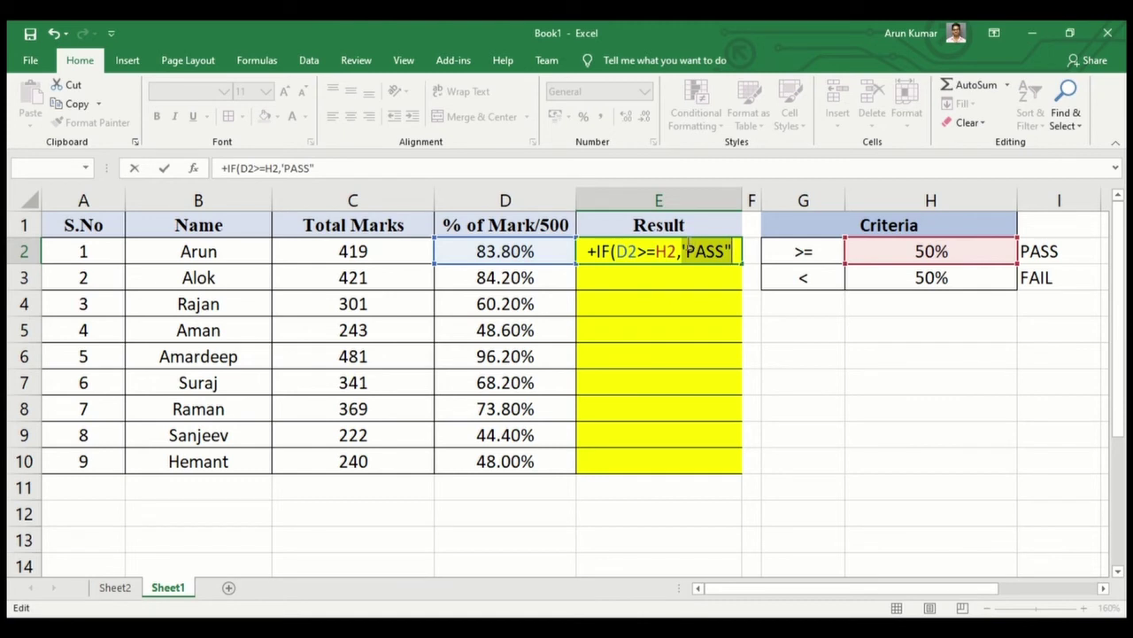
{"action": "left_click", "coordinate": [685, 251]}
{"action": "key", "text": "BackSpace"}
{"action": "type", "text": "\""}
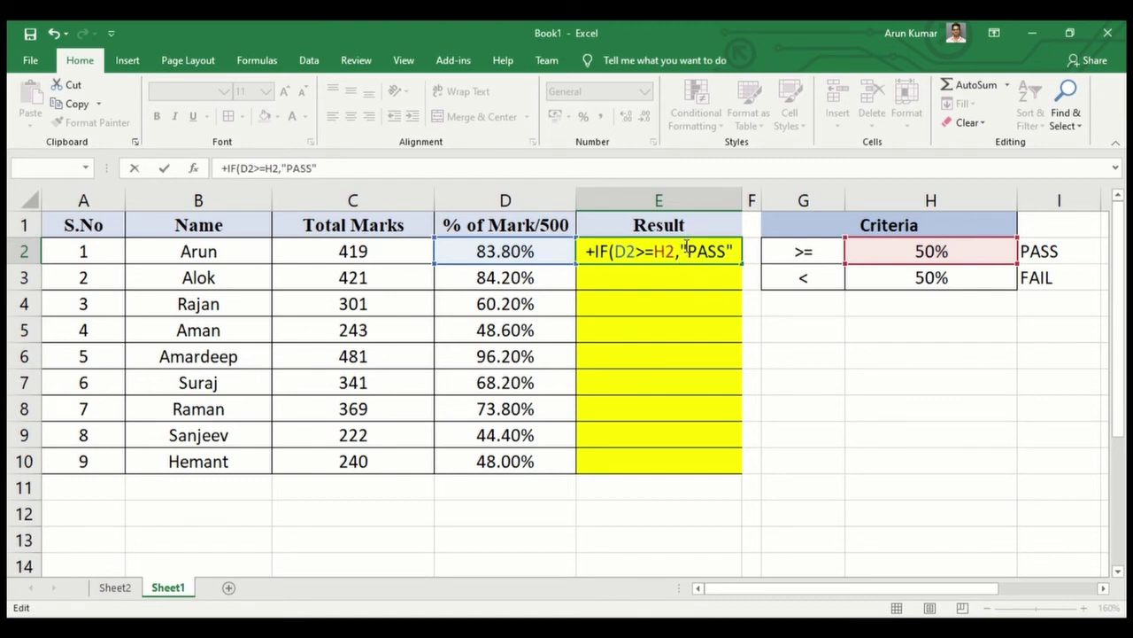
- Add "FAIL" in double quotes as the value-if-false argument of the E2 formula and close its parenthesis
{"action": "left_click", "coordinate": [739, 252]}
{"action": "type", "text": ","}
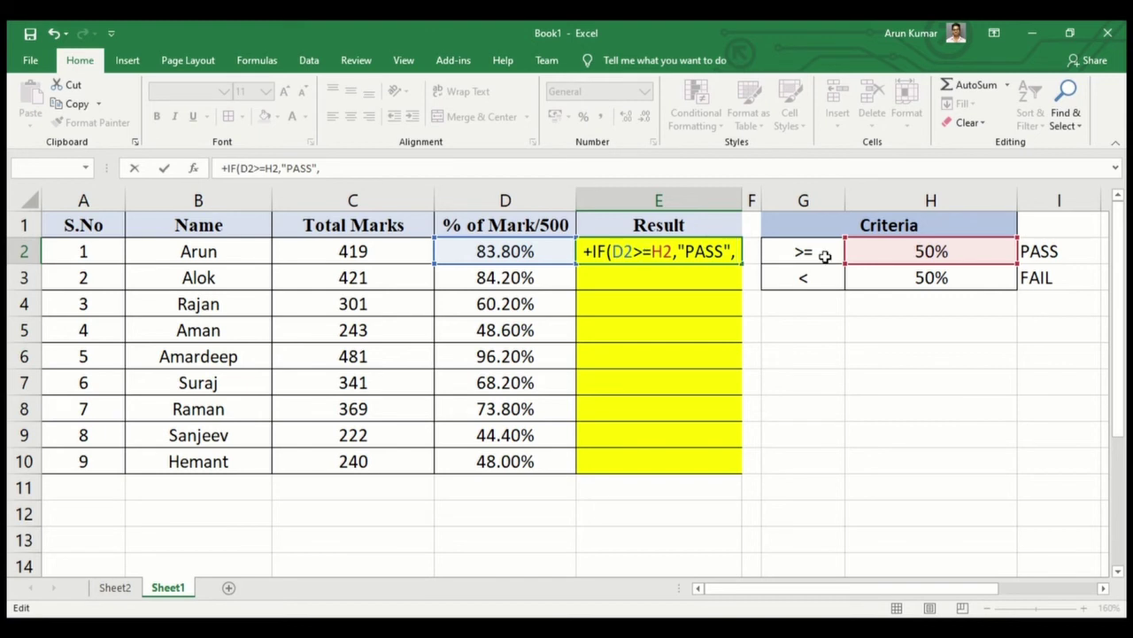
{"action": "type", "text": "\"F"}
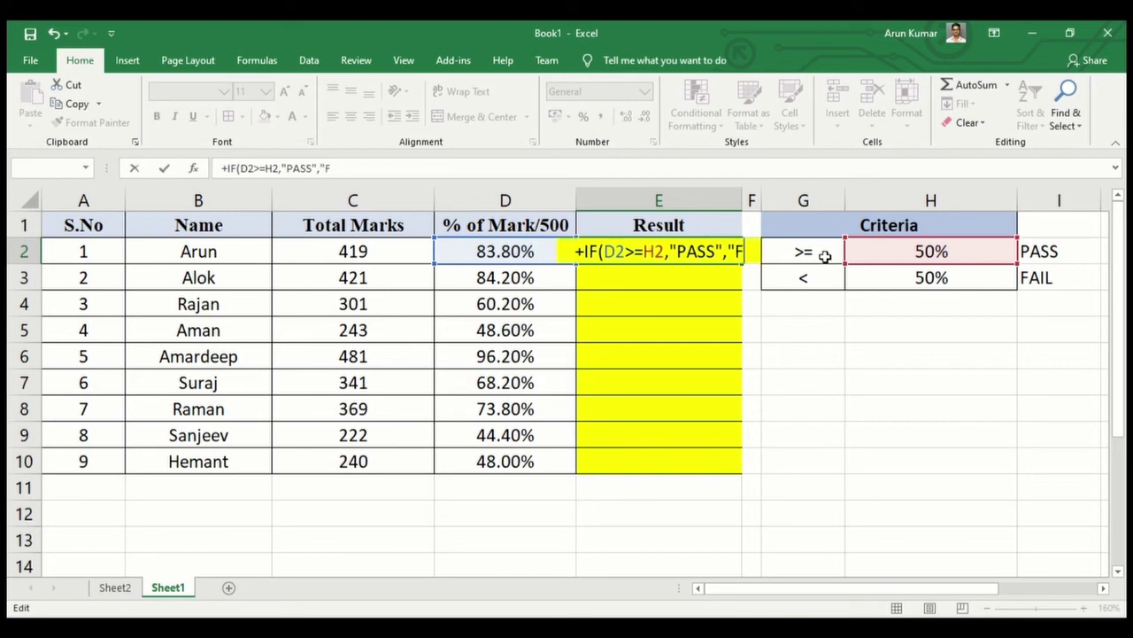
{"action": "type", "text": "AIL\""}
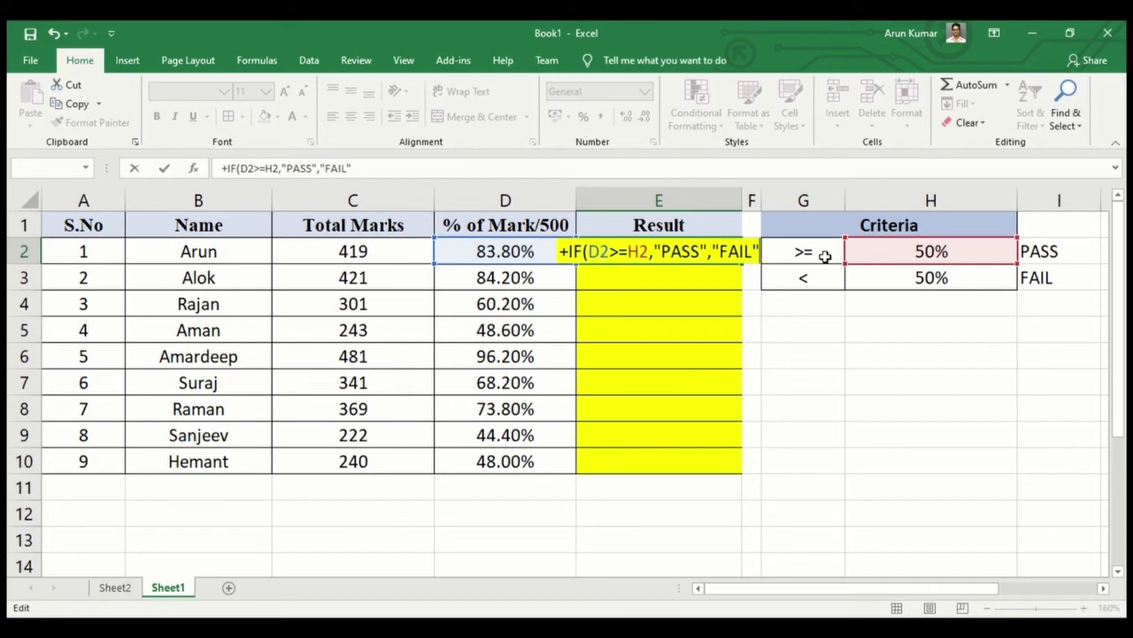
{"action": "type", "text": ")"}
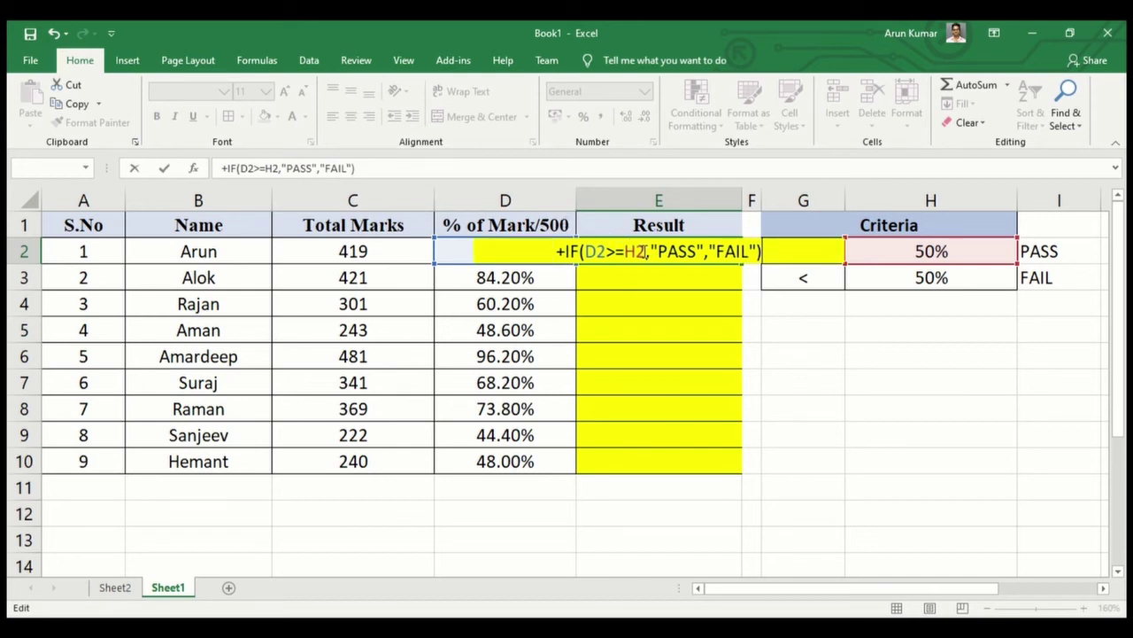
- Make the criterion reference absolute as $H$2 in the E2 formula, enter it, and fill it down to E10
{"action": "left_click_drag", "start_coordinate": [640, 252], "coordinate": [626, 251]}
{"action": "key", "text": "F4"}
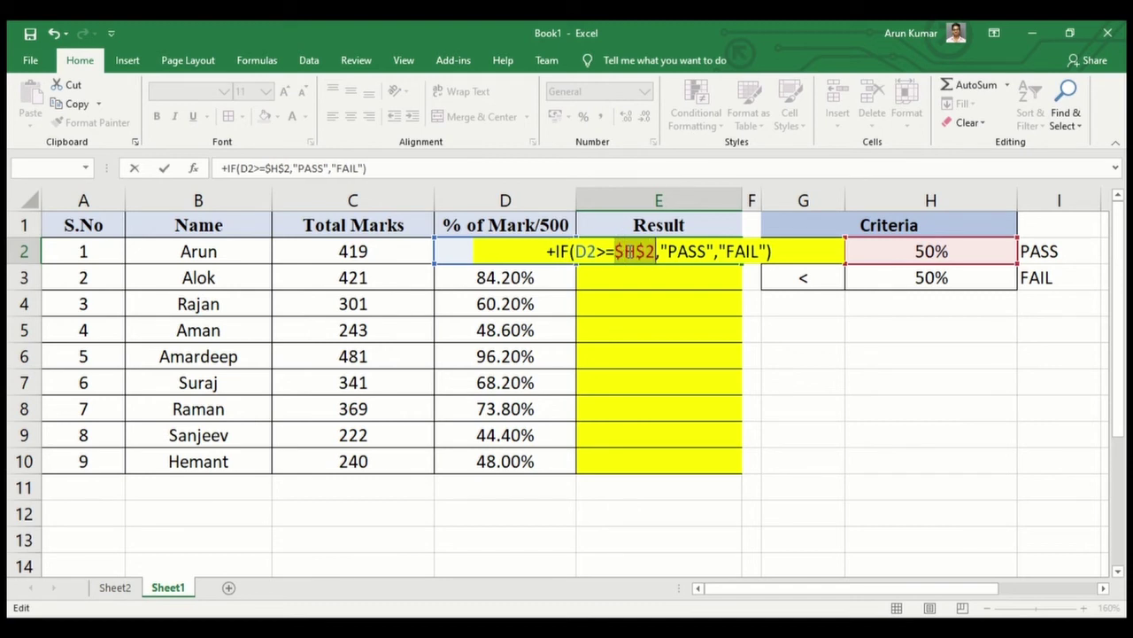
{"action": "left_click", "coordinate": [792, 253]}
{"action": "key", "text": "Return"}
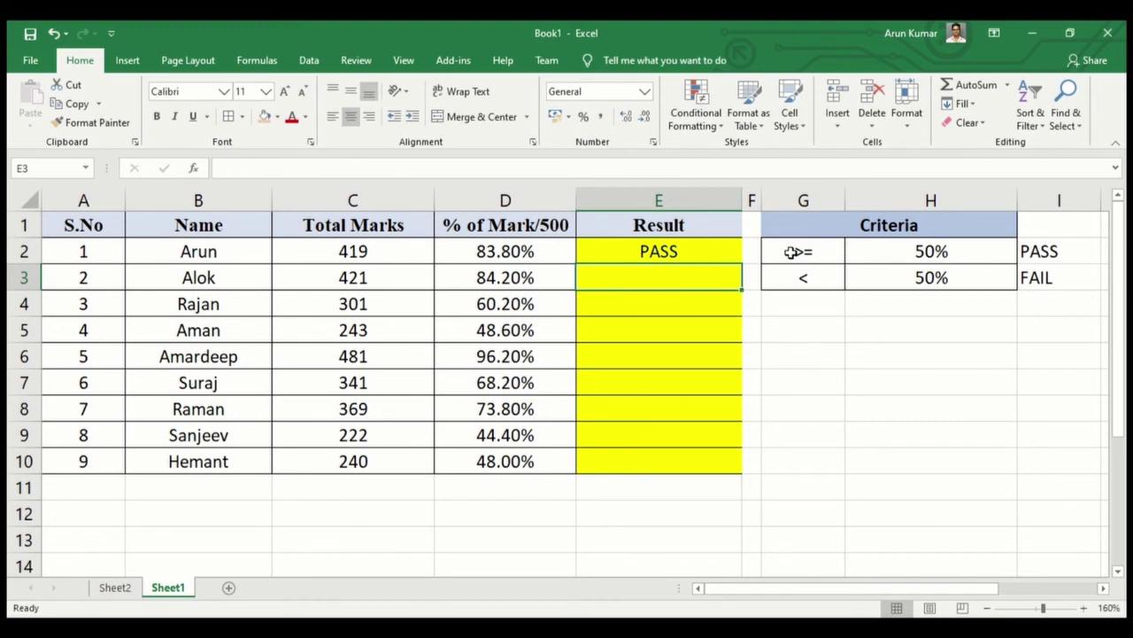
{"action": "left_click", "coordinate": [696, 245]}
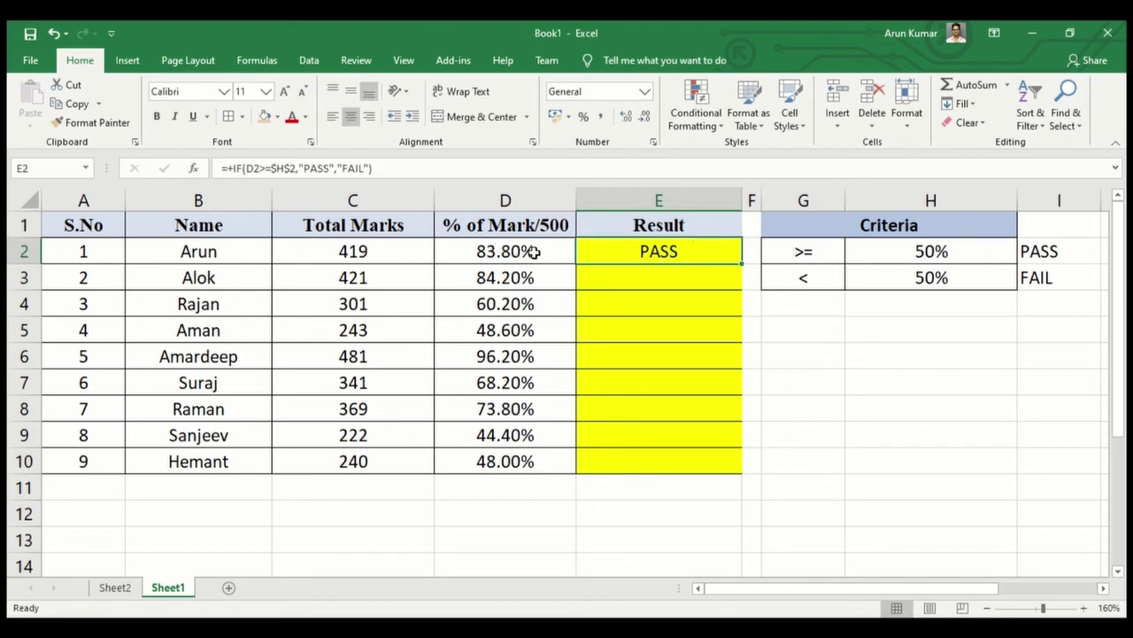
{"action": "double_click", "coordinate": [743, 264]}
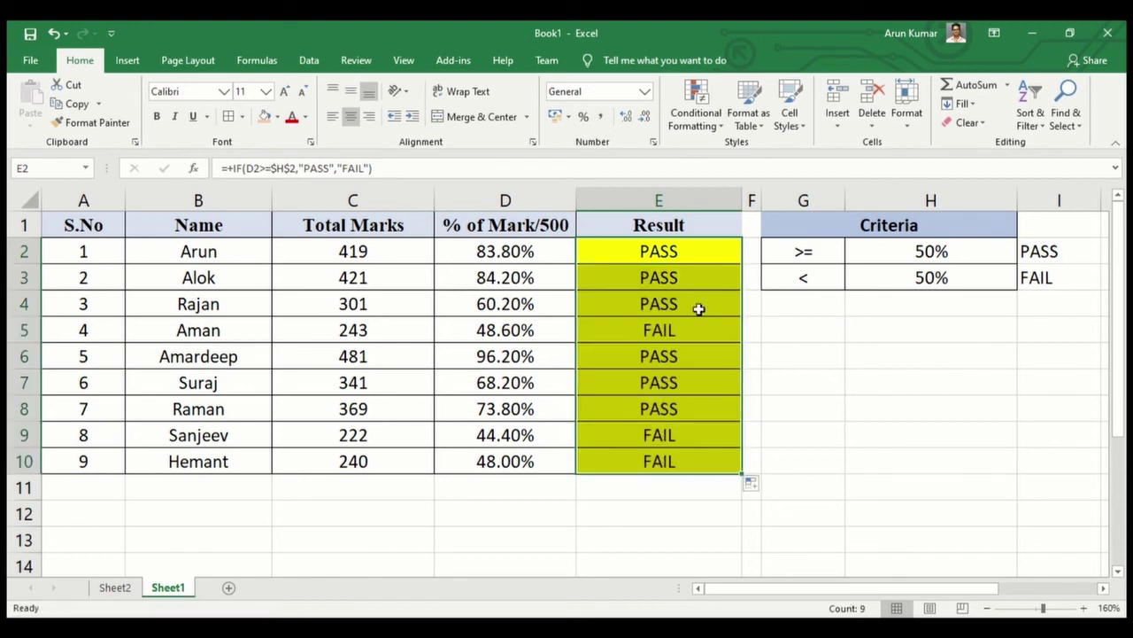
- Check the Result formulas in E5, E9 and E10 against the percentages in D5 and D9
{"action": "left_click", "coordinate": [675, 336]}
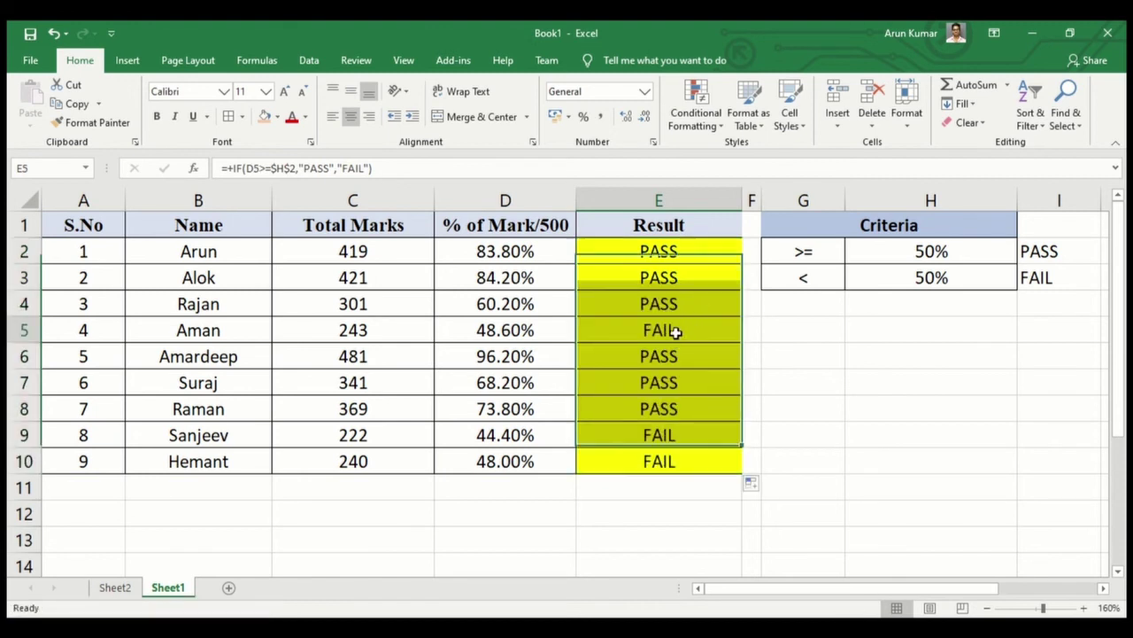
{"action": "left_click", "coordinate": [676, 441]}
{"action": "left_click", "coordinate": [671, 463]}
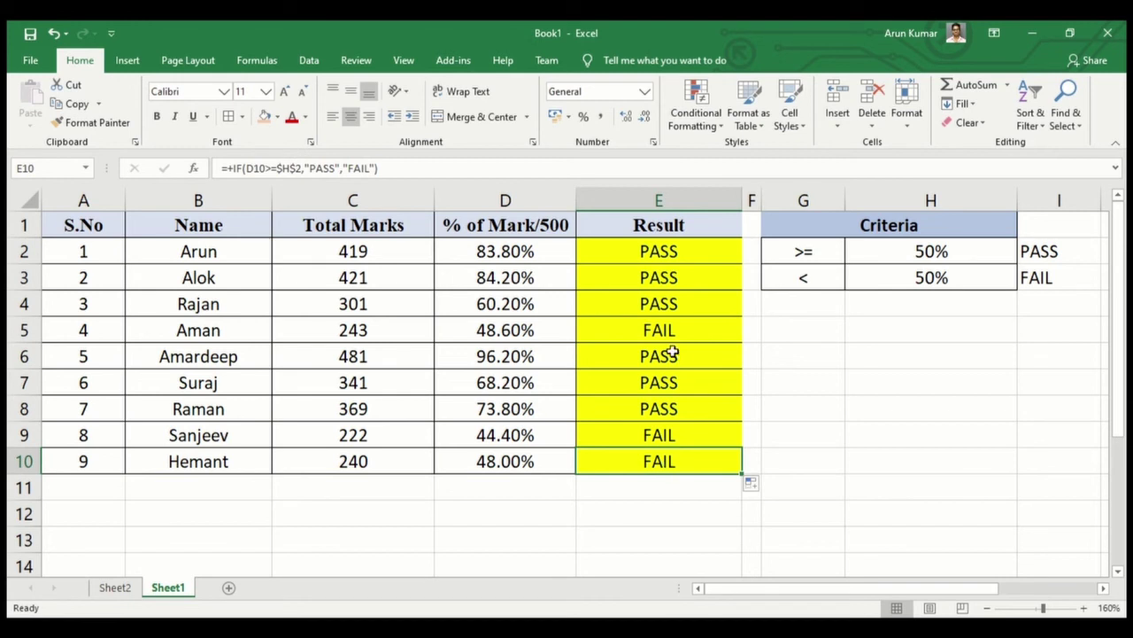
{"action": "left_click", "coordinate": [658, 330]}
{"action": "left_click", "coordinate": [510, 328]}
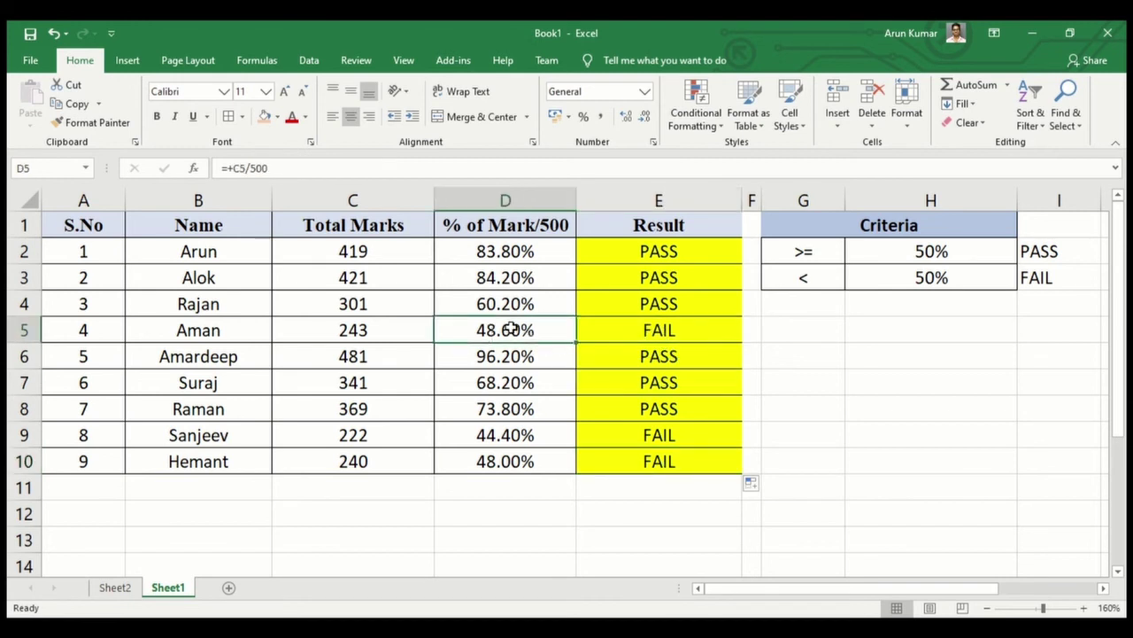
{"action": "left_click", "coordinate": [662, 434]}
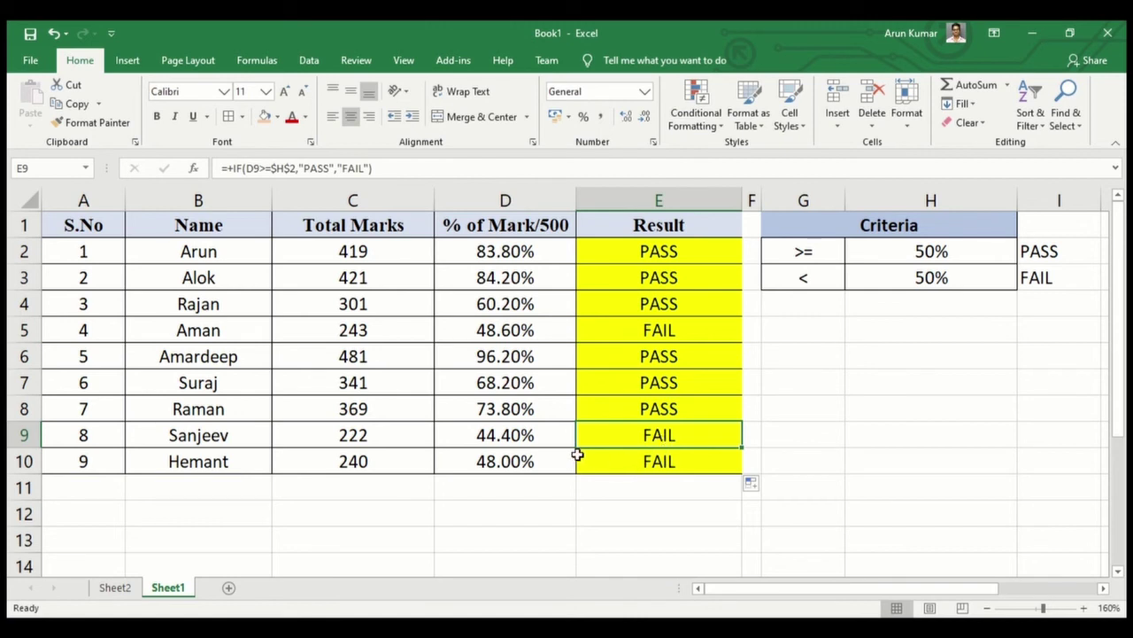
{"action": "left_click", "coordinate": [531, 438]}
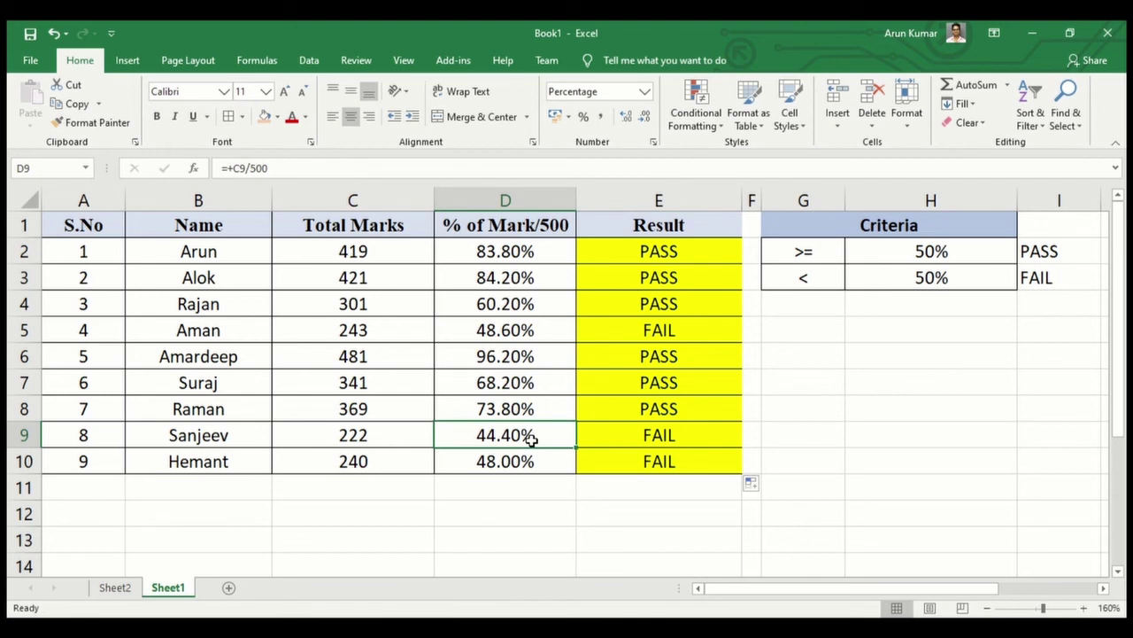
{"action": "left_click", "coordinate": [641, 431]}
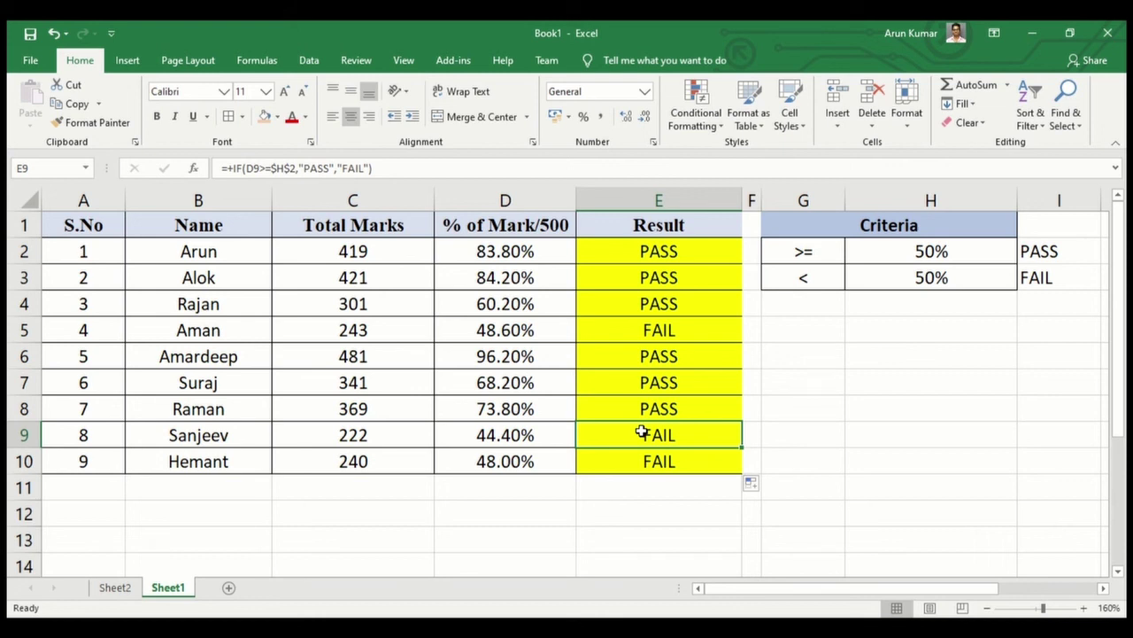
- Review the comparison operator table and IF syntax on Sheet2, and return to the results on Sheet1
{"action": "left_click", "coordinate": [116, 589]}
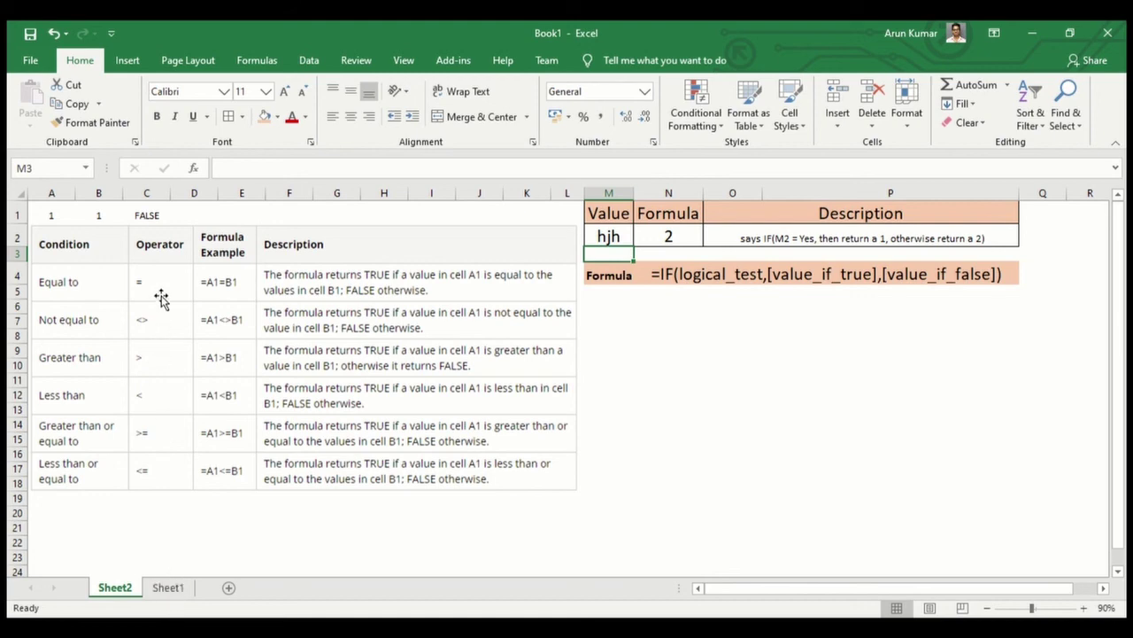
{"action": "left_click", "coordinate": [169, 588]}
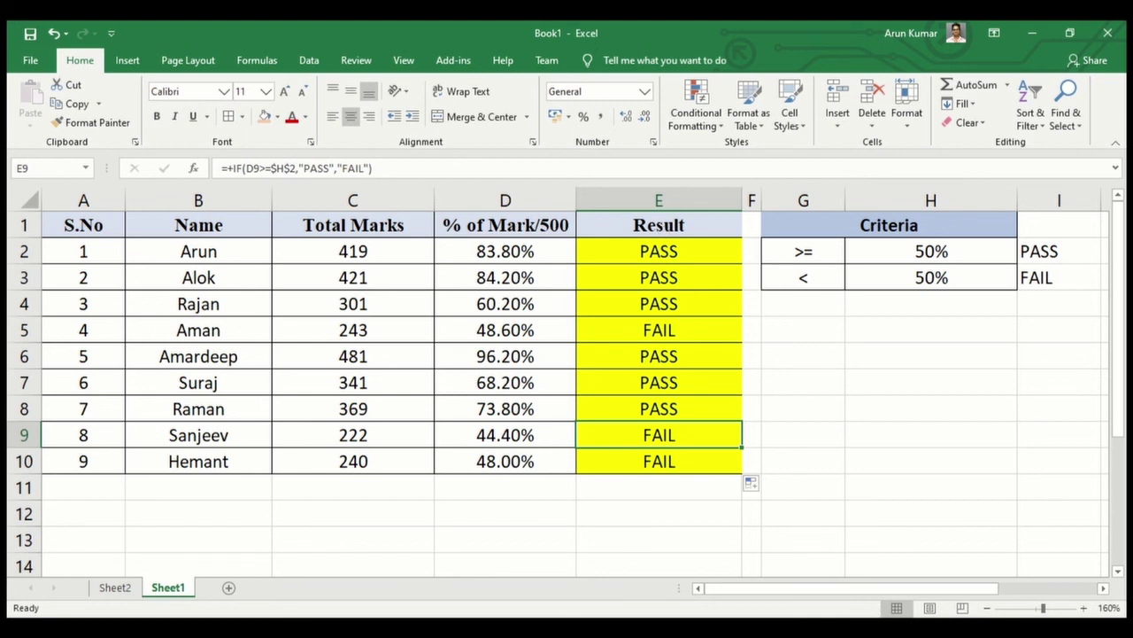
{"action": "left_click", "coordinate": [875, 624]}
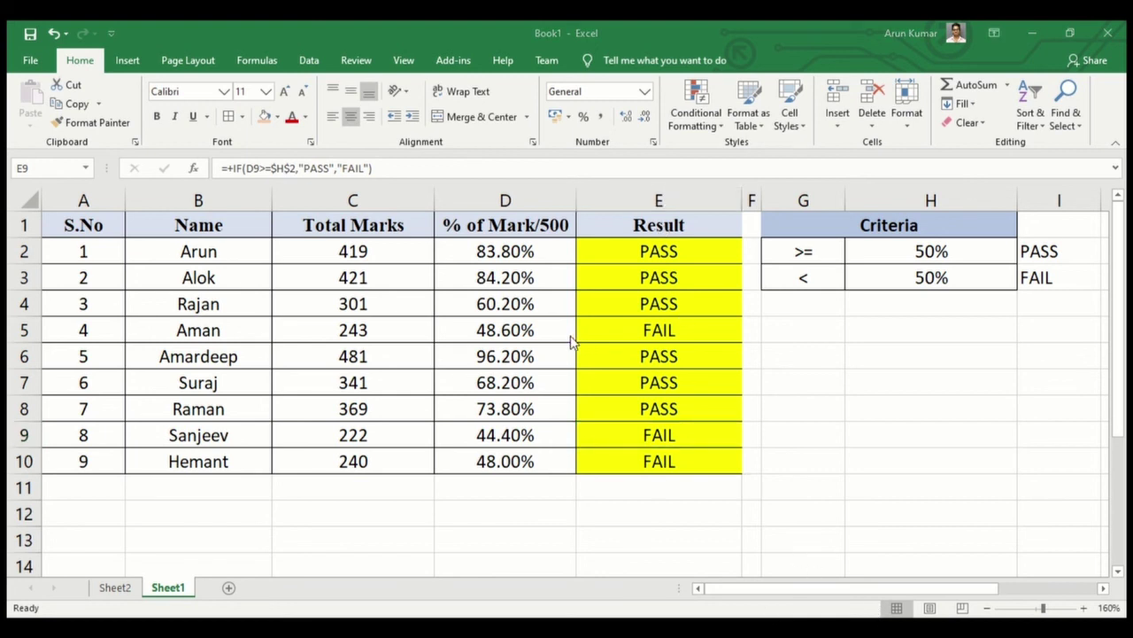